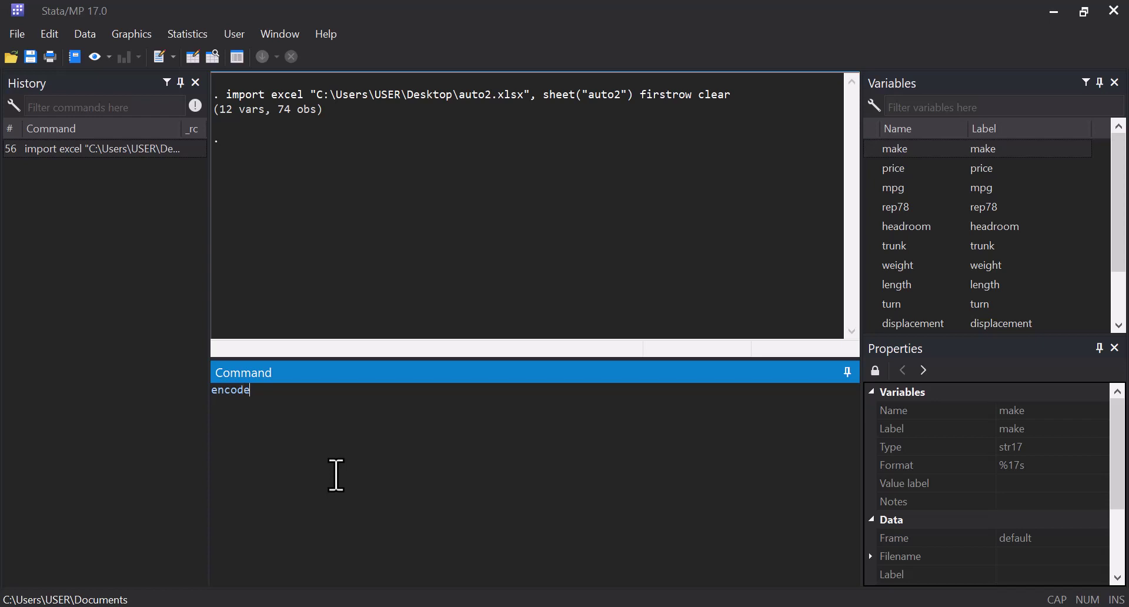
- Encode the string variable rep78 into a new numeric variable named rep78_enc
{"action": "left_click", "coordinate": [877, 206]}
{"action": "left_click", "coordinate": [872, 206]}
{"action": "type", "text": ","}
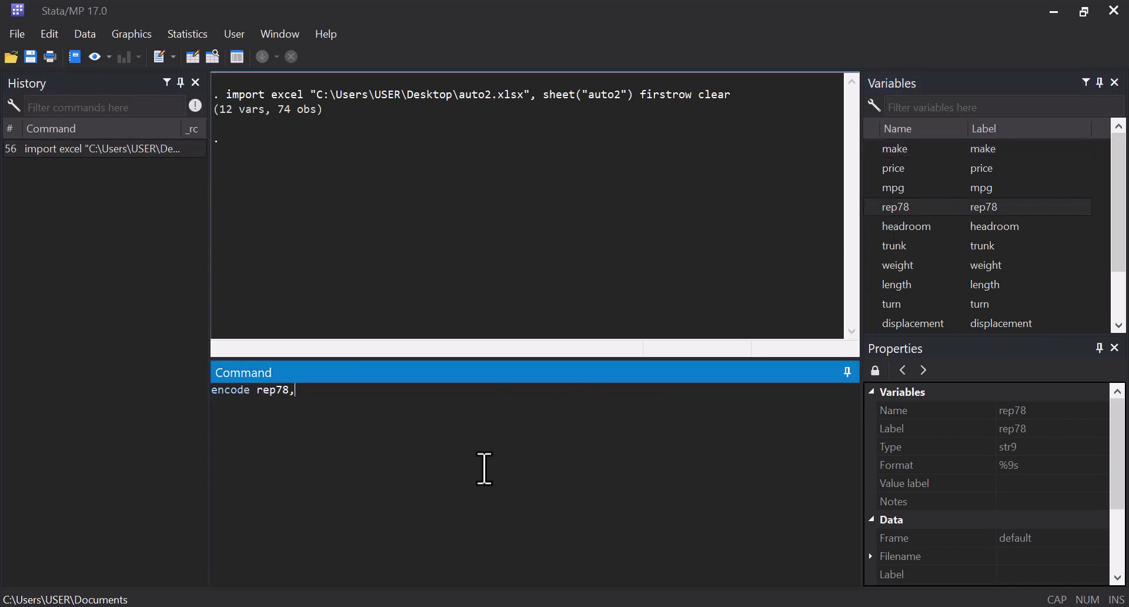
{"action": "type", "text": "gen(rep78_enc)"}
{"action": "key", "text": "Return"}
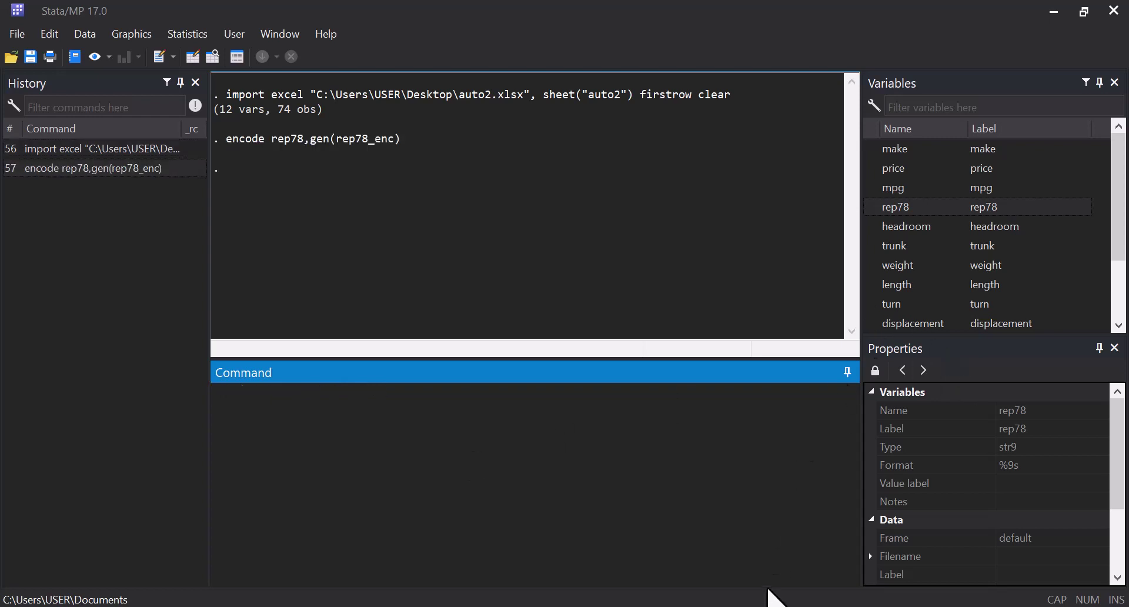
- Encode the string variable foreign into a new numeric variable named foreign_enc
{"action": "type", "text": "encode"}
{"action": "scroll", "coordinate": [948, 297], "scroll_direction": "down", "scroll_amount": 2}
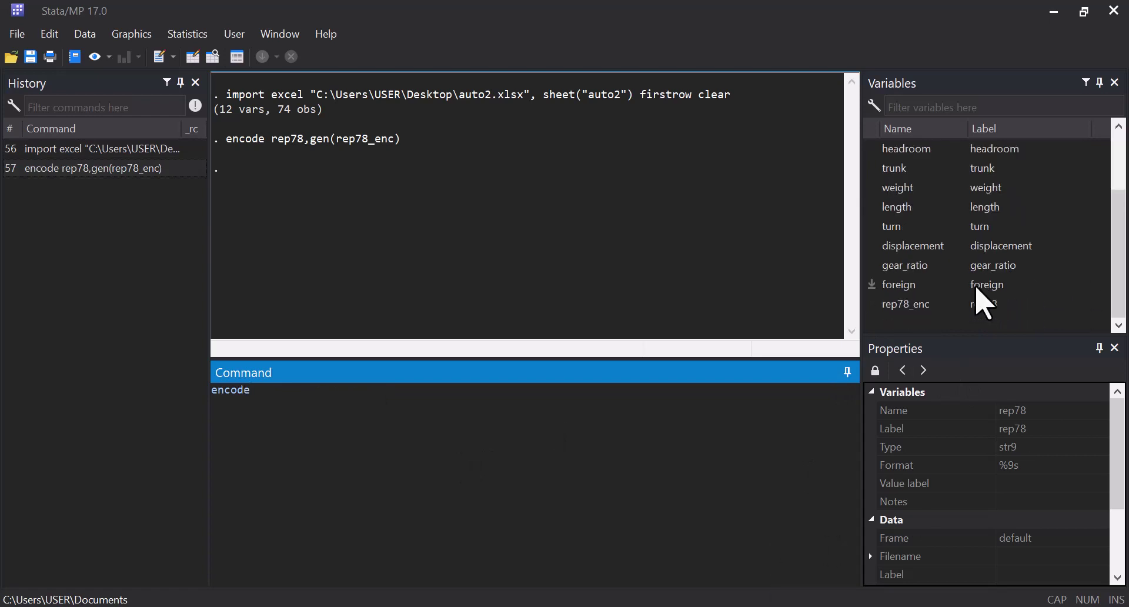
{"action": "double_click", "coordinate": [882, 286]}
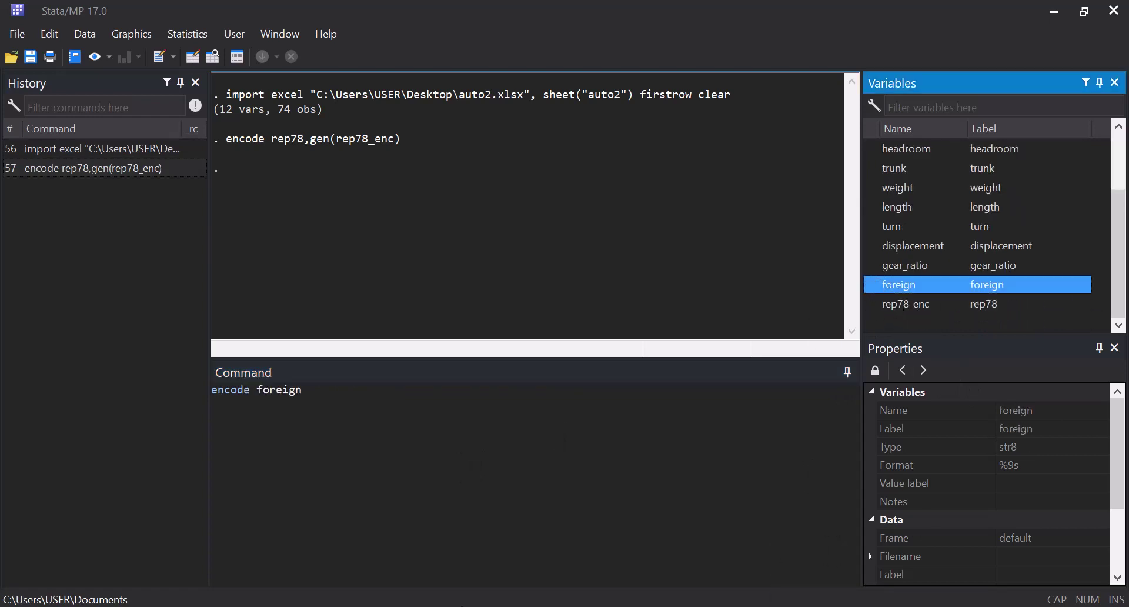
{"action": "type", "text": ","}
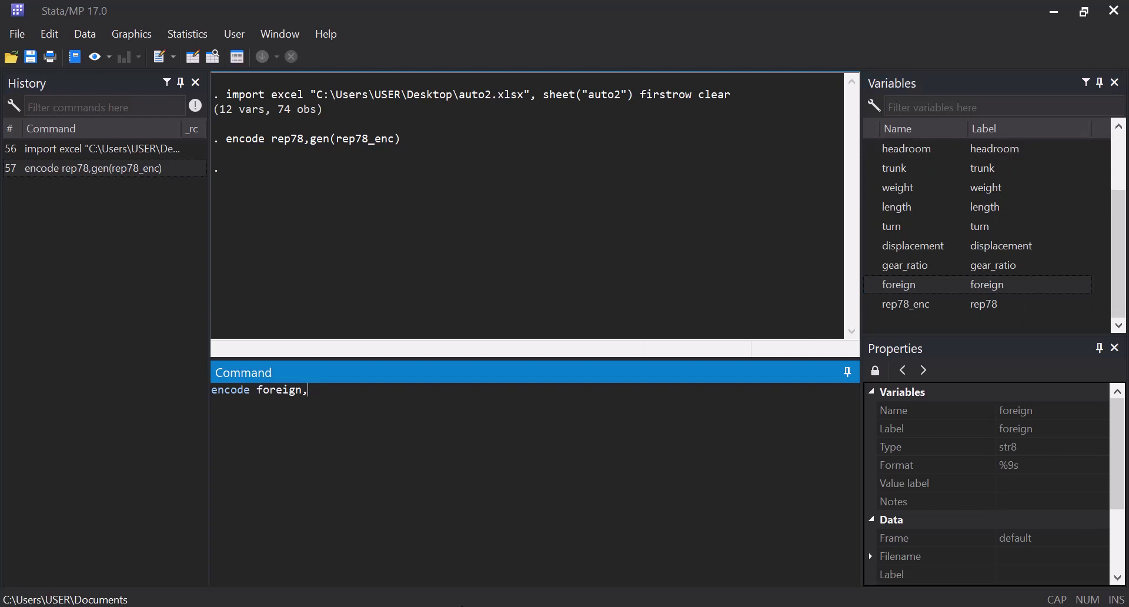
{"action": "type", "text": "gen(foreign_enc)"}
{"action": "key", "text": "Return"}
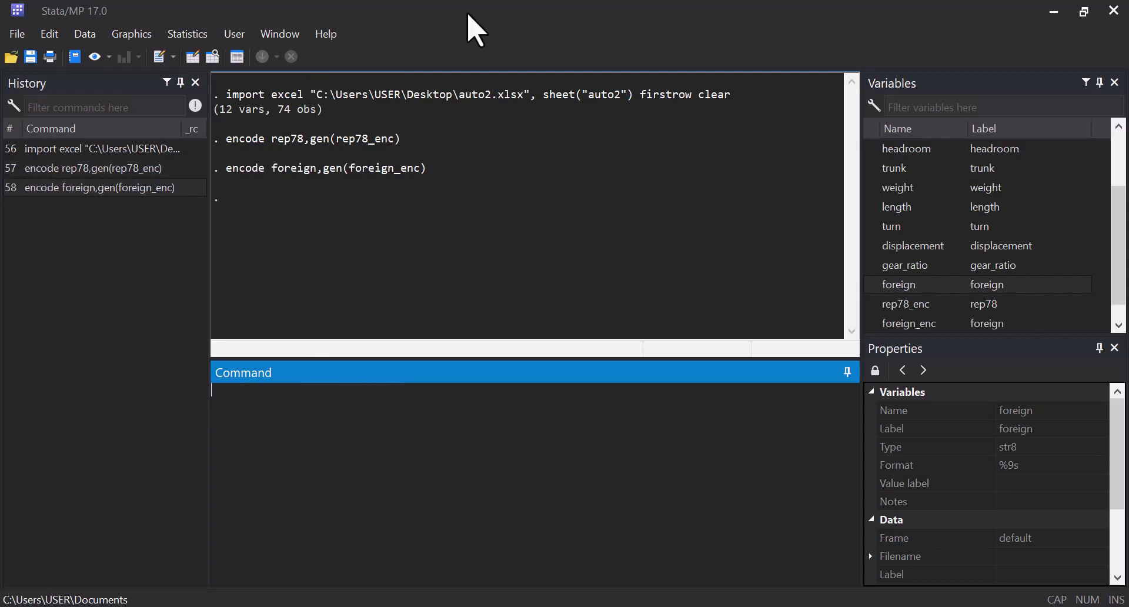
- Examine the encoded columns rep78_enc and foreign_enc in the Data Editor alongside the original foreign and rep78 columns
{"action": "key", "text": "ctrl+8"}
{"action": "scroll", "coordinate": [685, 307], "scroll_direction": "right", "scroll_amount": 2}
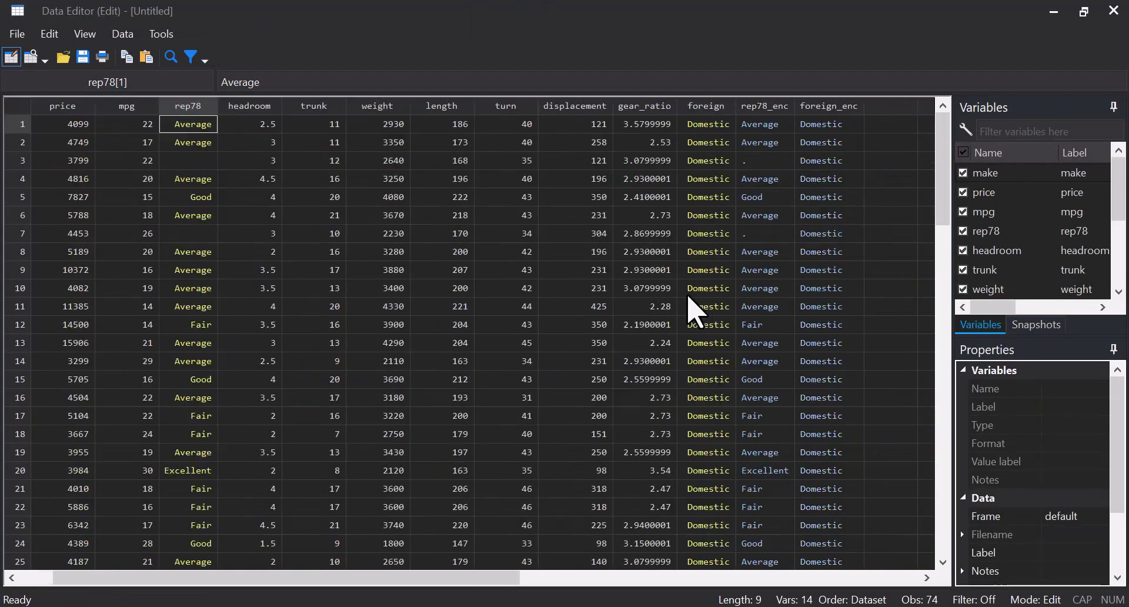
{"action": "scroll", "coordinate": [685, 307], "scroll_direction": "left", "scroll_amount": 1}
{"action": "left_click", "coordinate": [779, 107]}
{"action": "left_click_drag", "start_coordinate": [777, 107], "coordinate": [810, 107]}
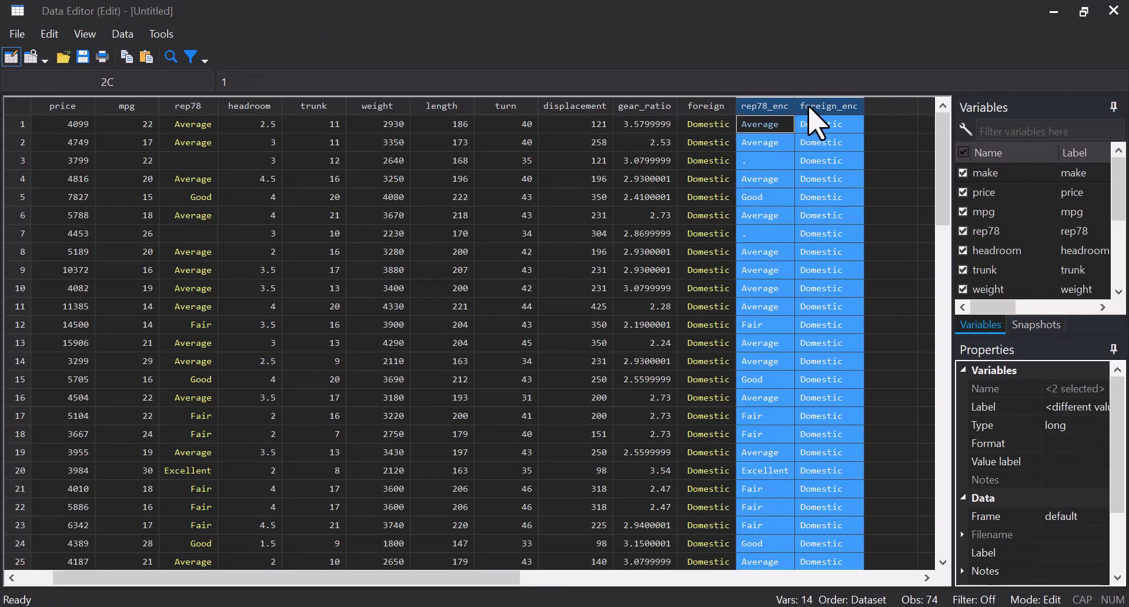
{"action": "left_click", "coordinate": [795, 106]}
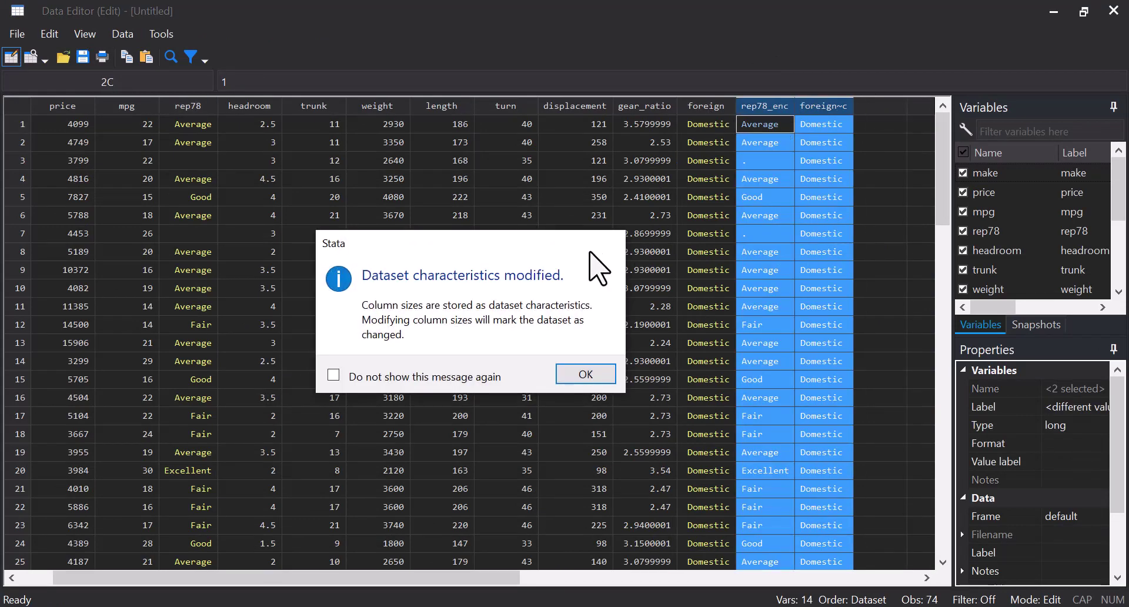
{"action": "left_click", "coordinate": [582, 372]}
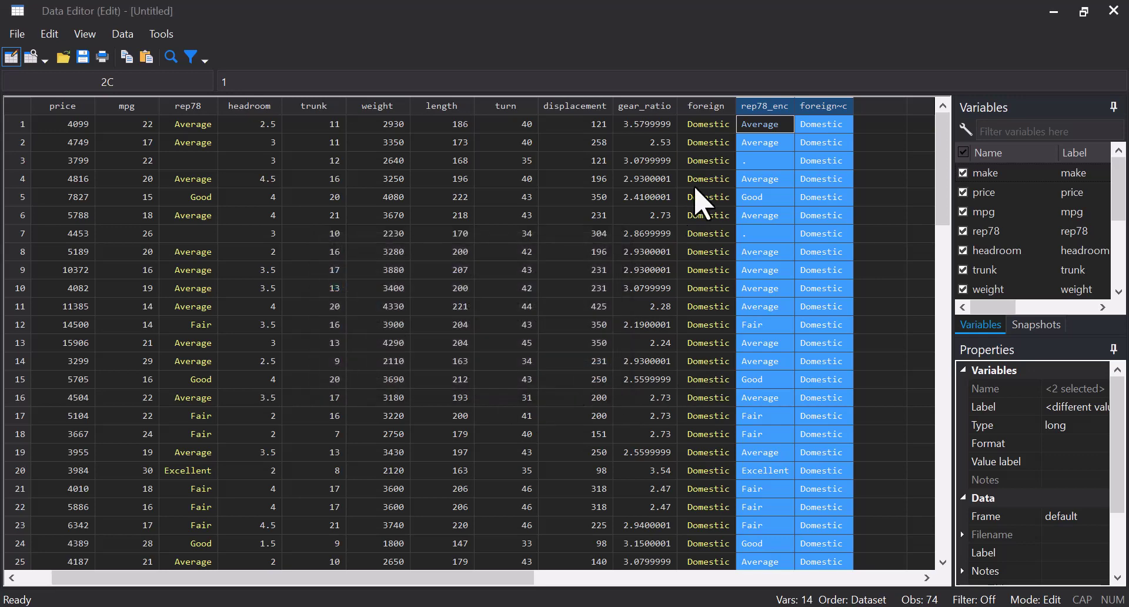
{"action": "left_click", "coordinate": [710, 106]}
{"action": "left_click", "coordinate": [193, 106]}
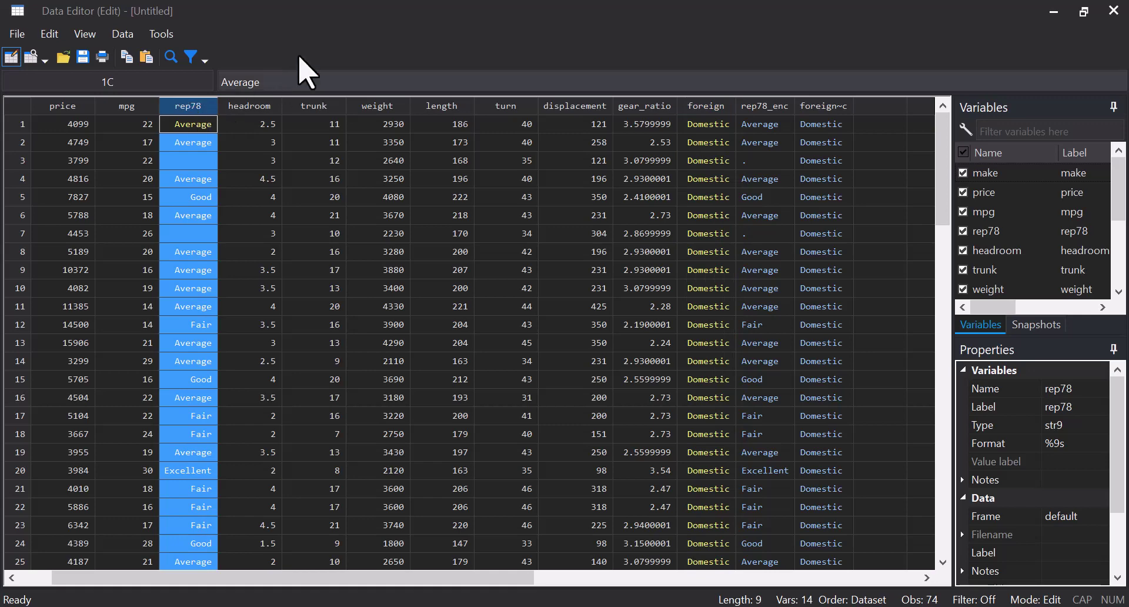
{"action": "left_click", "coordinate": [341, 6]}
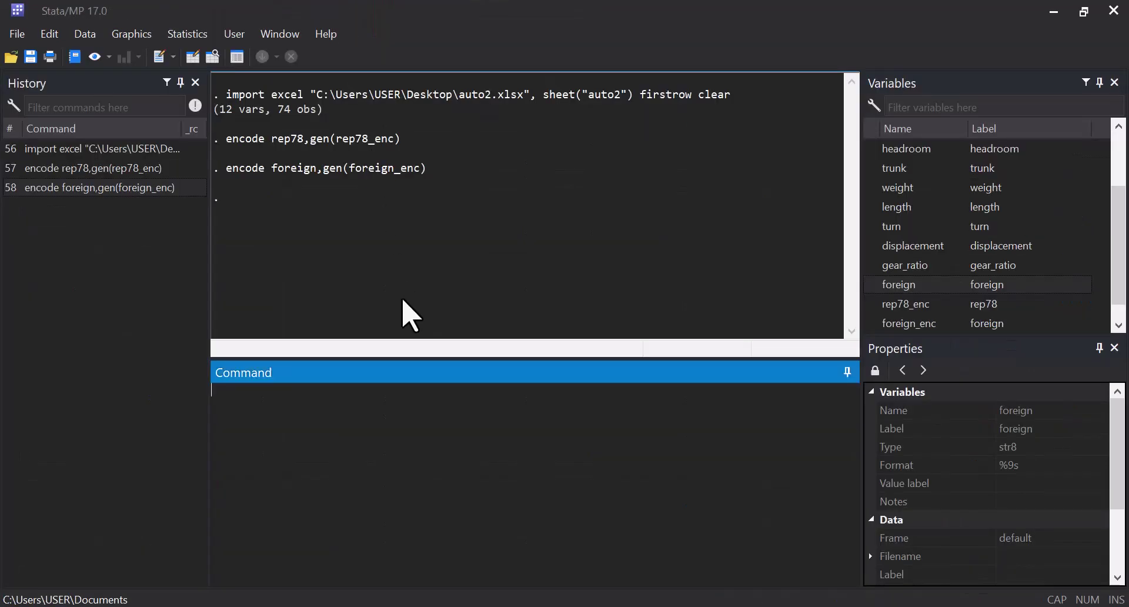
- Drop the original string variables foreign and rep78 from the dataset
{"action": "type", "text": "drop"}
{"action": "left_click", "coordinate": [872, 285]}
{"action": "scroll", "coordinate": [882, 288], "scroll_direction": "up", "scroll_amount": 2}
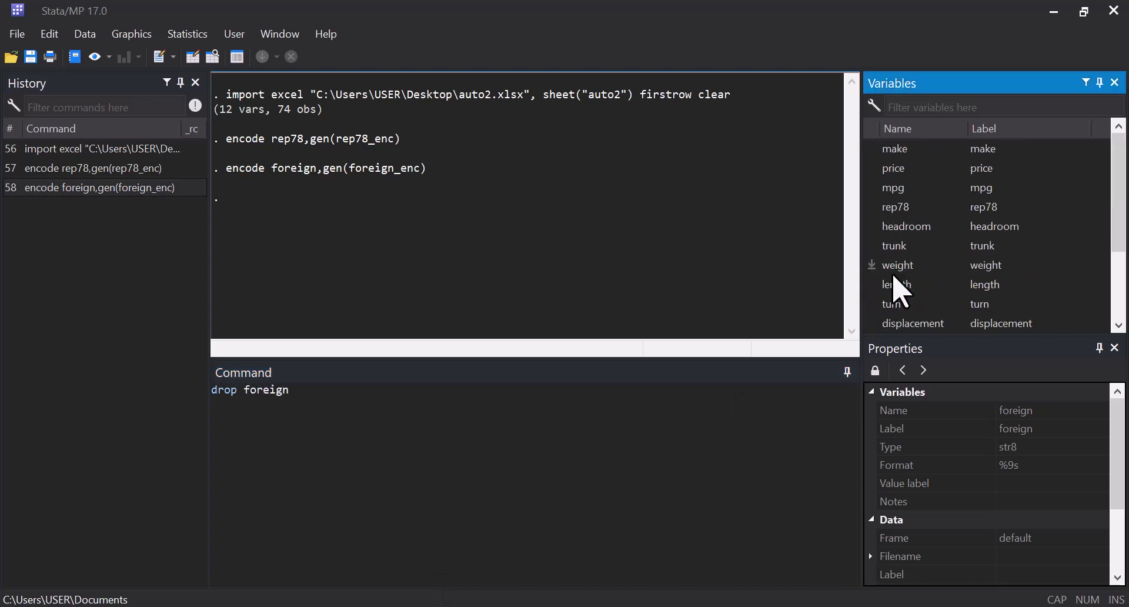
{"action": "double_click", "coordinate": [883, 206]}
{"action": "key", "text": "Return"}
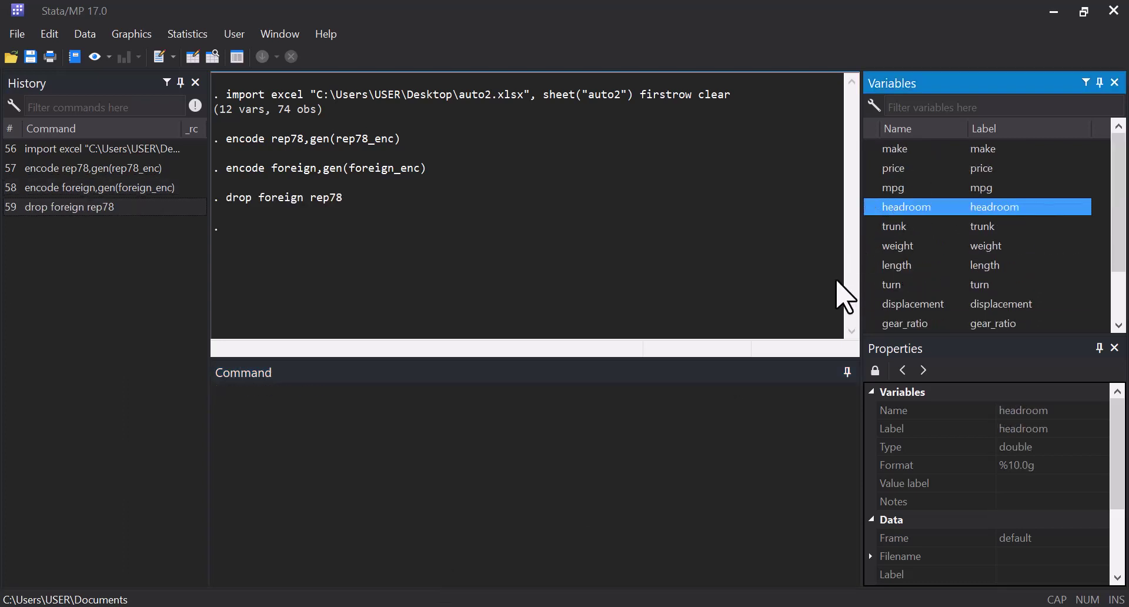
- Check the dataset's remaining columns in the Data Editor and return to the main window
{"action": "key", "text": "ctrl+8"}
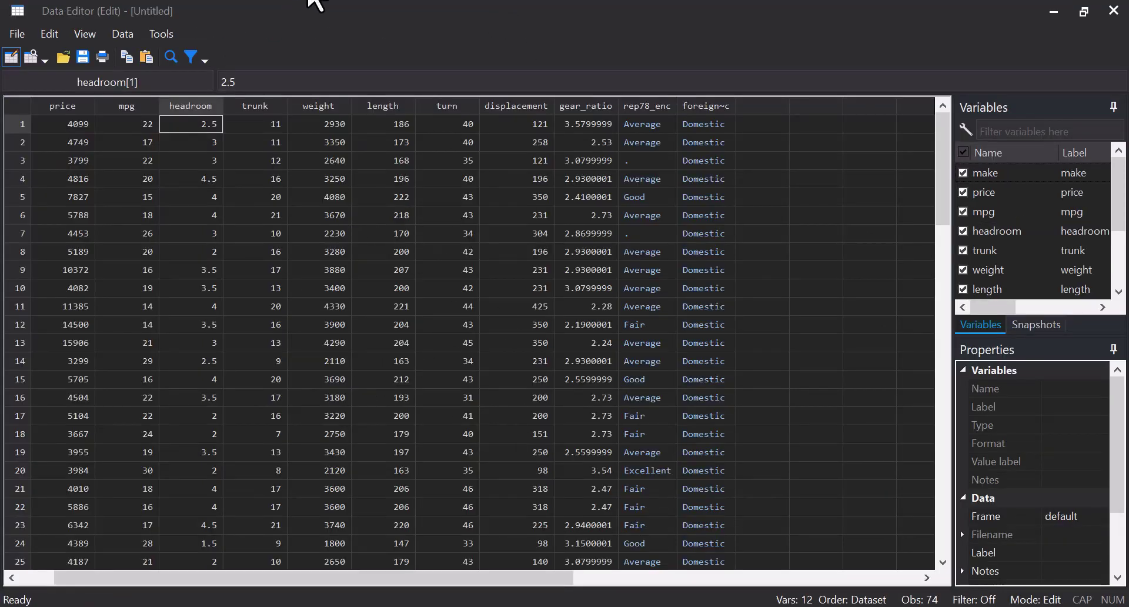
{"action": "key", "text": "alt+F4"}
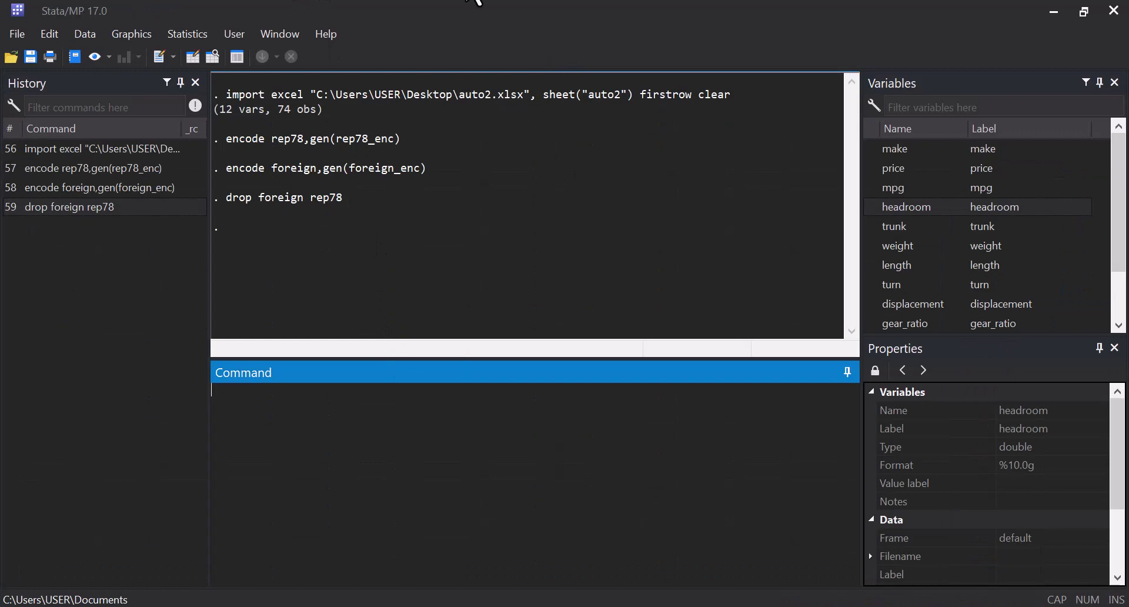
{"action": "key", "text": "ctrl+8"}
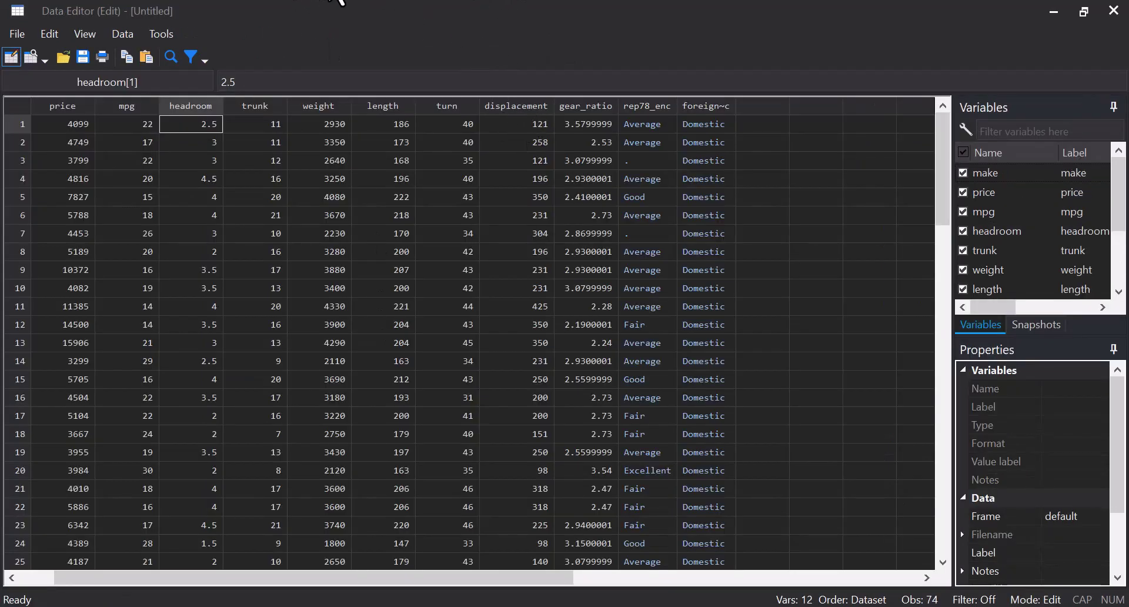
{"action": "key", "text": "alt+Tab"}
{"action": "key", "text": "alt+Tab"}
{"action": "key", "text": "alt+Tab"}
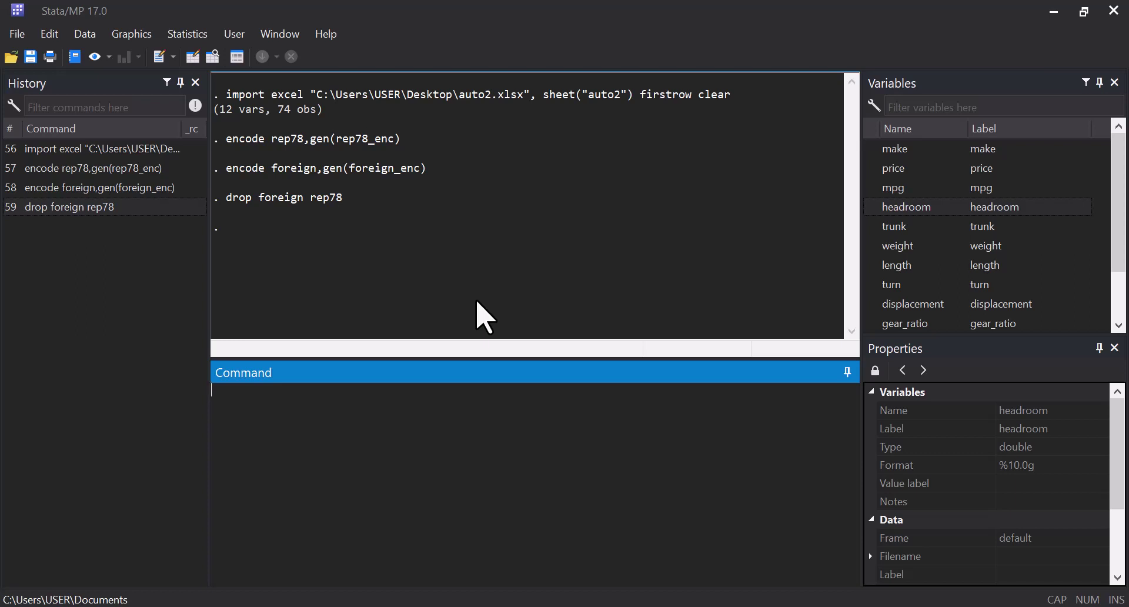
- Produce summary statistics for the variable mpg with the sum command
{"action": "type", "text": "sum"}
{"action": "mouse_move", "coordinate": [878, 210]}
{"action": "left_click", "coordinate": [872, 188]}
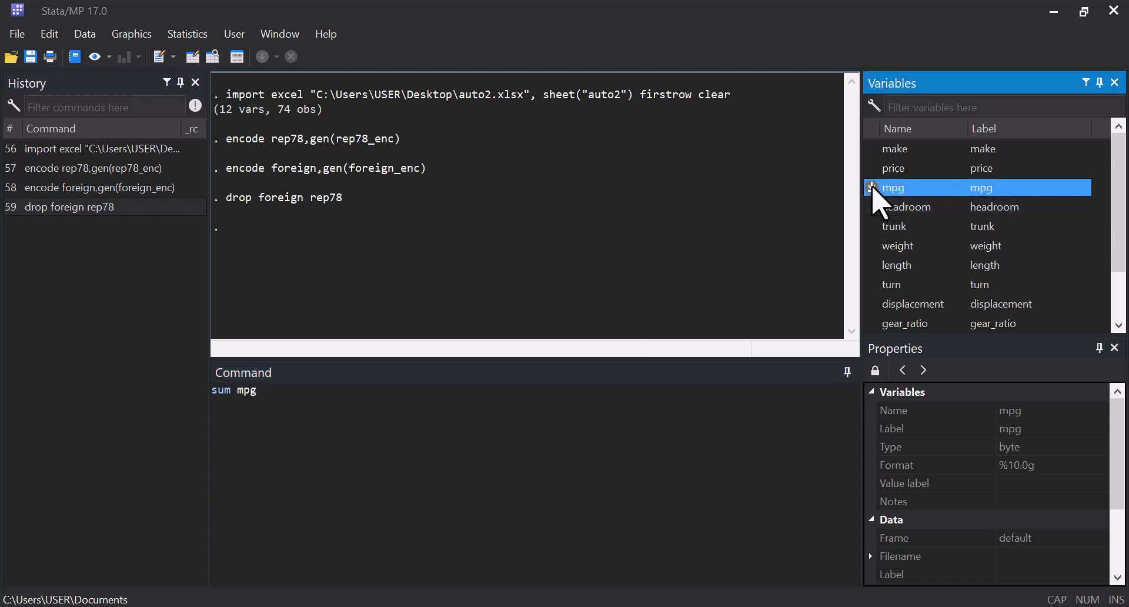
{"action": "key", "text": "Return"}
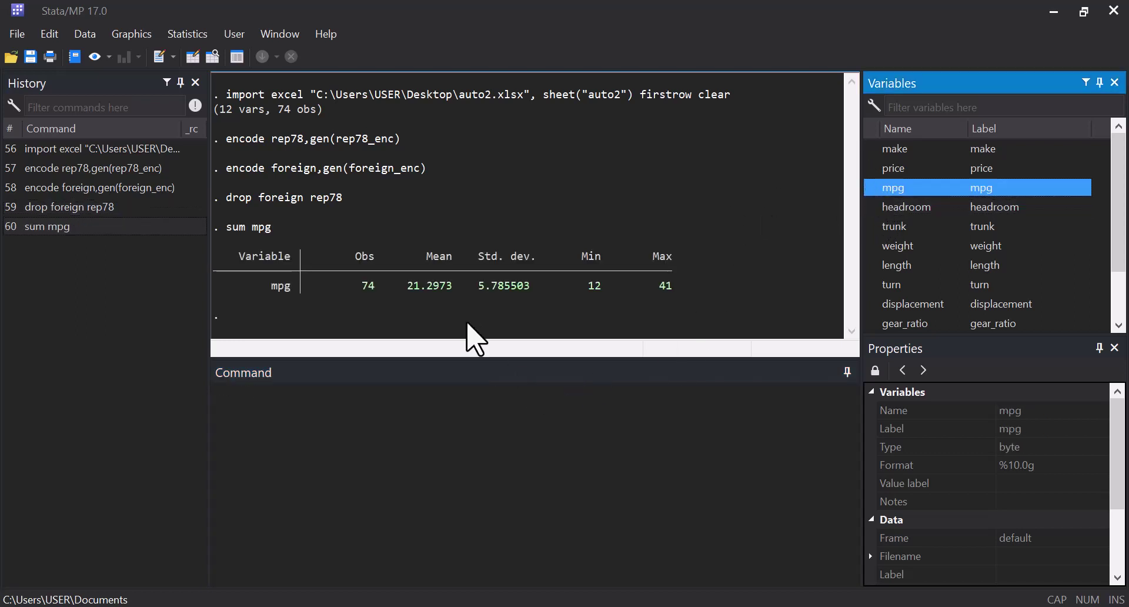
- Generate a new variable mpg_cat equal to 1 for all observations
{"action": "left_click", "coordinate": [311, 518]}
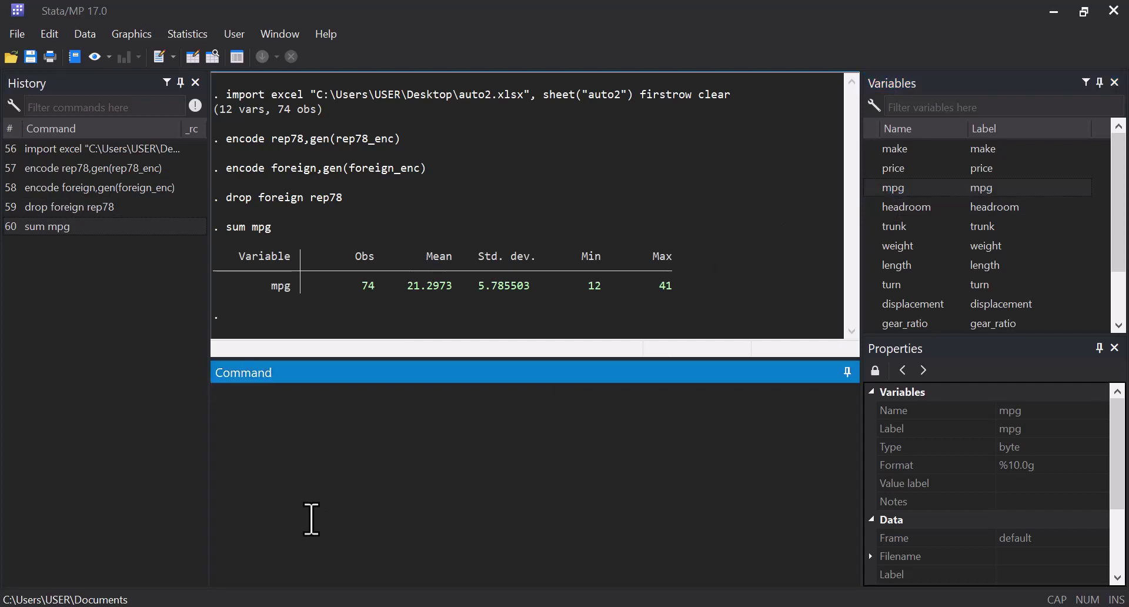
{"action": "type", "text": "gen mpg_cat=1"}
{"action": "key", "text": "Return"}
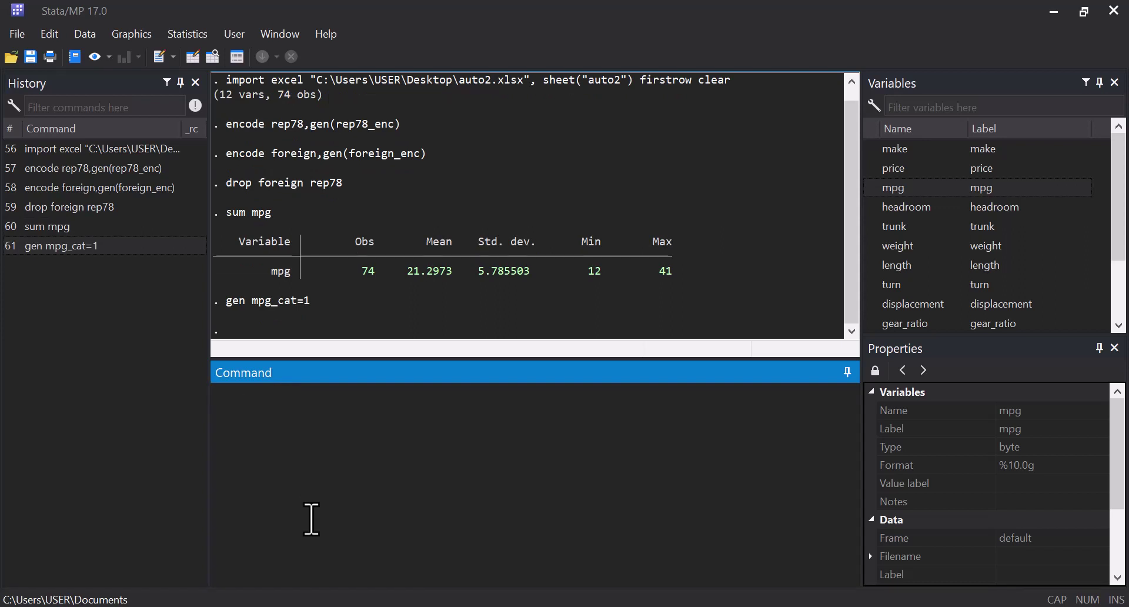
- Replace mpg_cat with 0 where mpg is less than 21.2973, copying that mean from the summary output
{"action": "type", "text": "replace"}
{"action": "scroll", "coordinate": [895, 319], "scroll_direction": "down", "scroll_amount": 2}
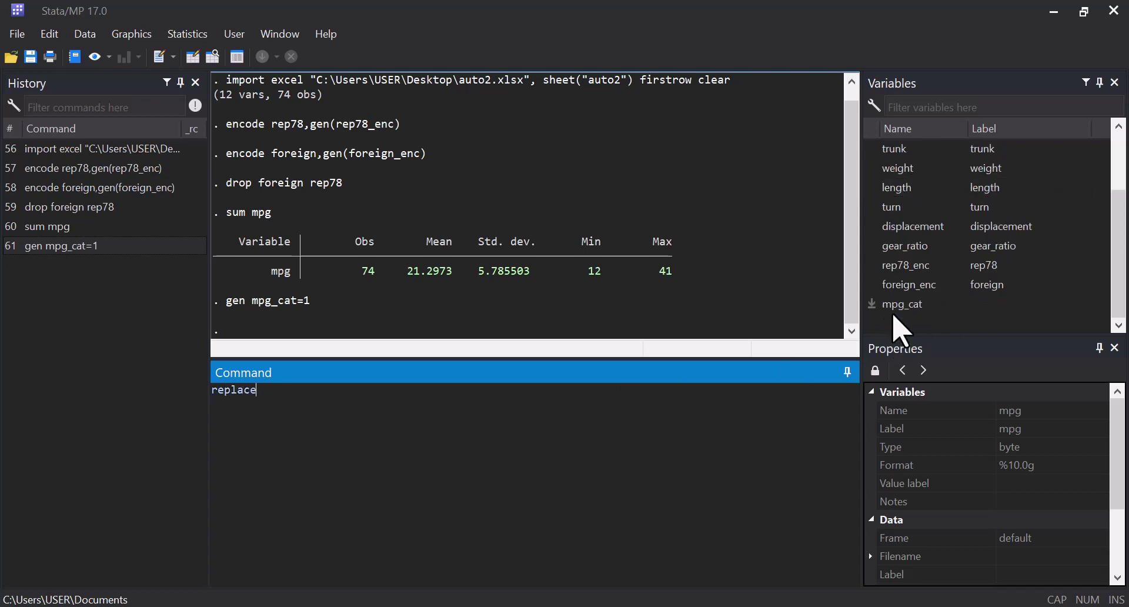
{"action": "double_click", "coordinate": [874, 304]}
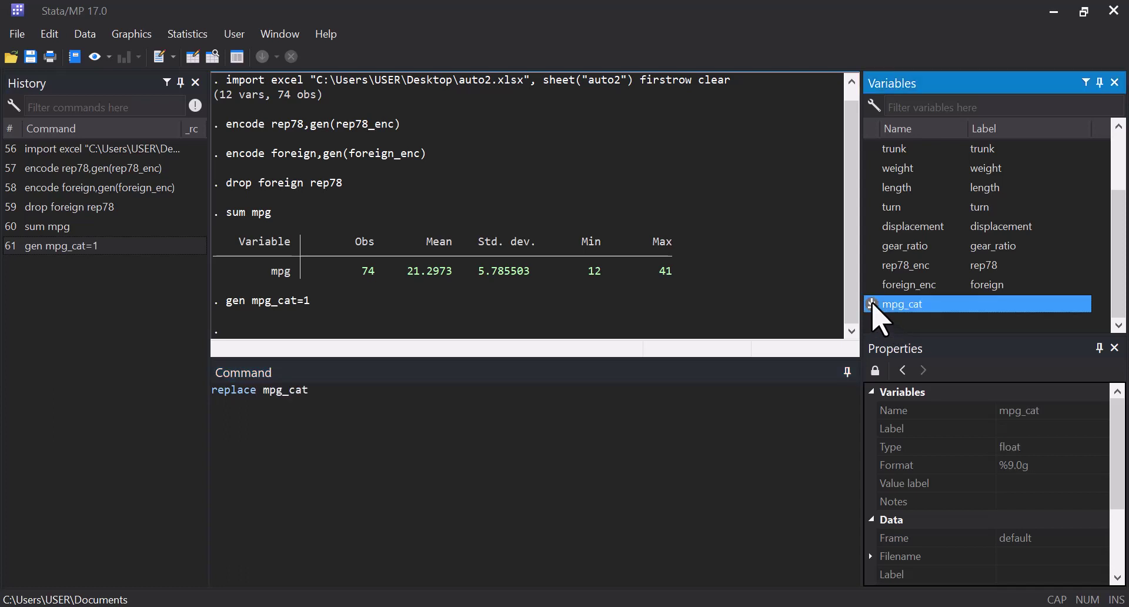
{"action": "type", "text": "=0 "}
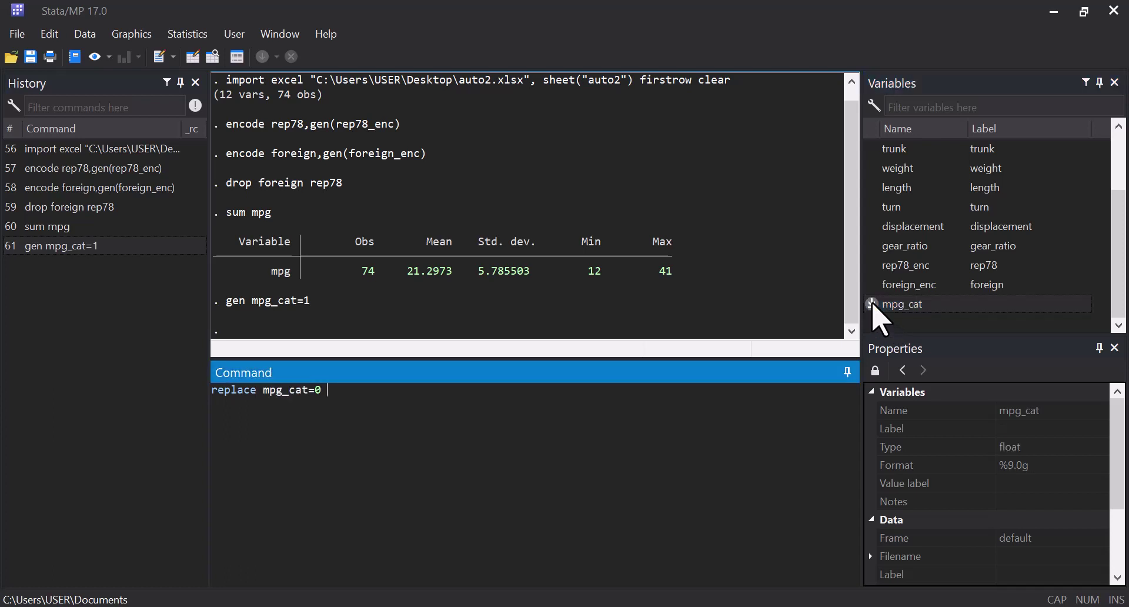
{"action": "type", "text": "if mpg<"}
{"action": "left_click_drag", "start_coordinate": [410, 272], "coordinate": [457, 281]}
{"action": "key", "text": "ctrl+c"}
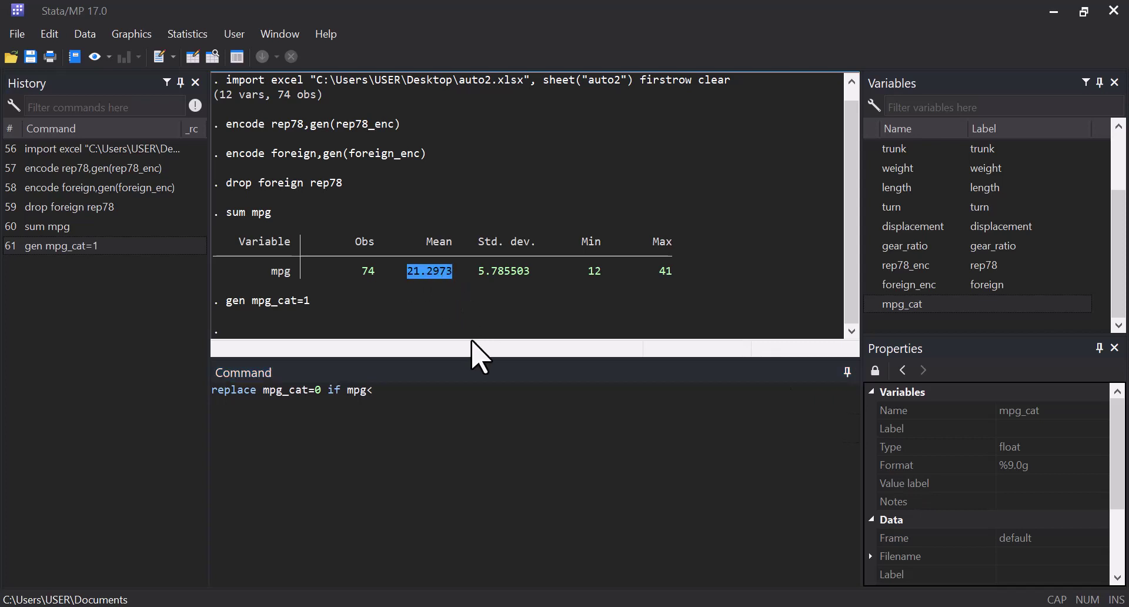
{"action": "left_click", "coordinate": [413, 393]}
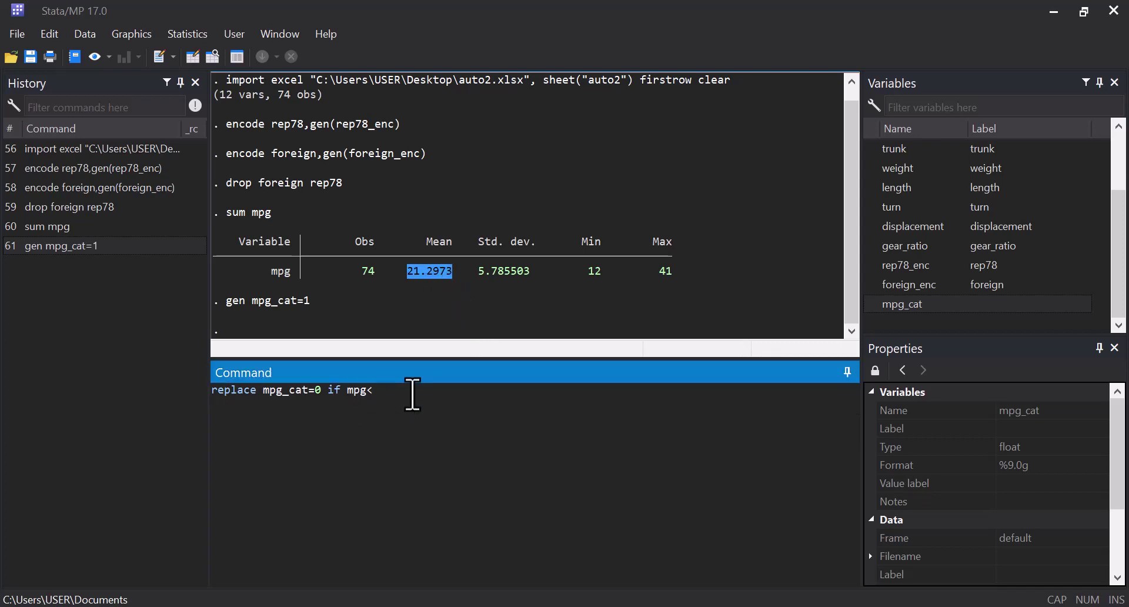
{"action": "key", "text": "ctrl+v"}
{"action": "key", "text": "Return"}
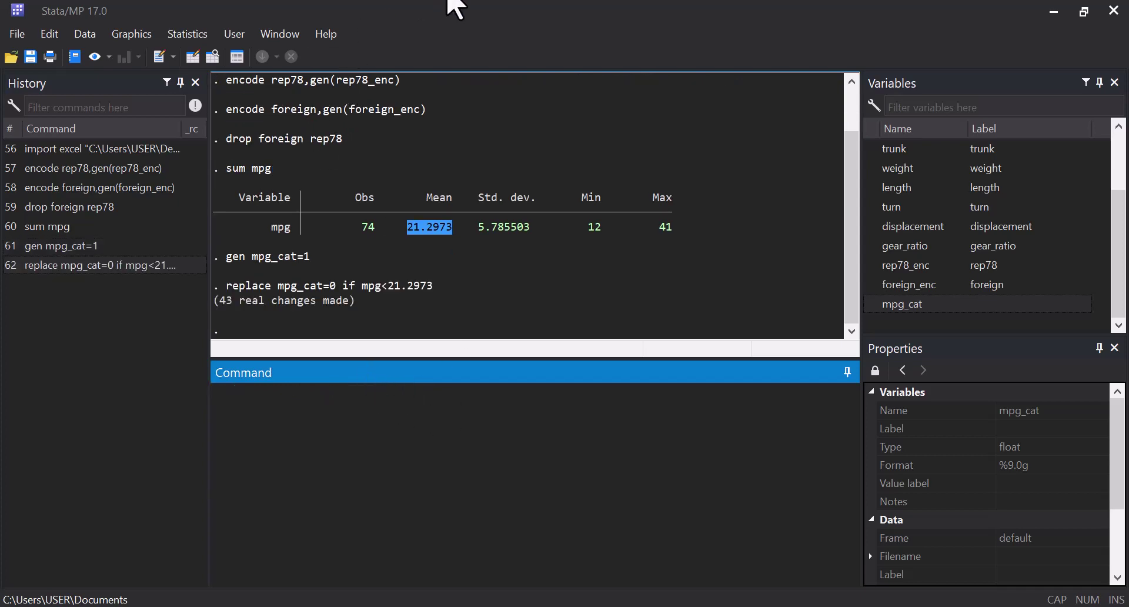
- Check the mpg_cat column's values in the Data Editor and return to the main window
{"action": "key", "text": "ctrl+8"}
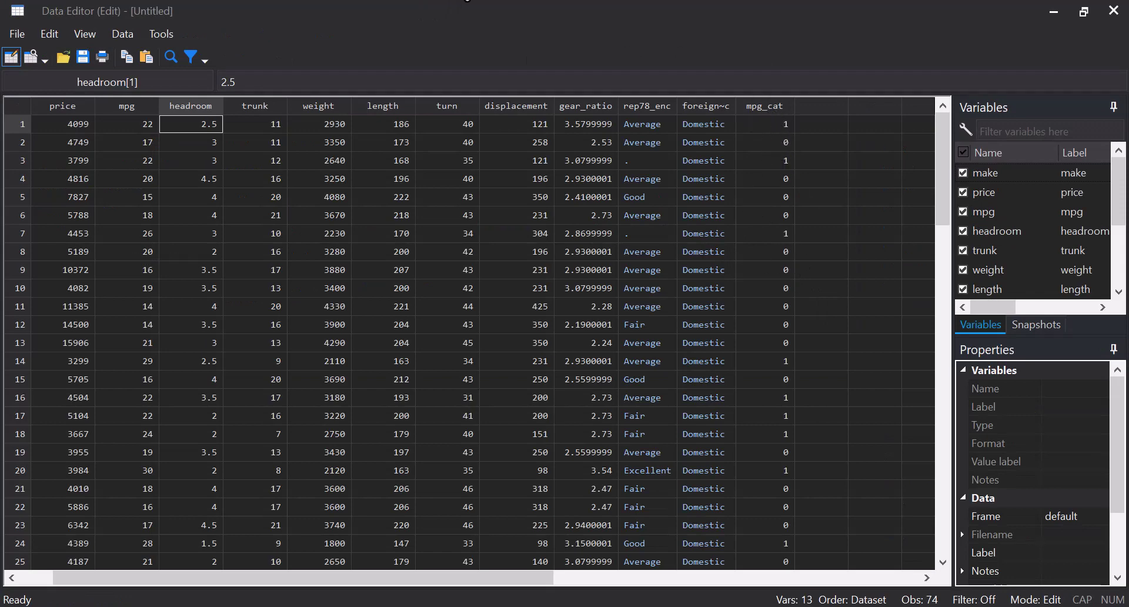
{"action": "key", "text": "alt+Tab"}
{"action": "key", "text": "alt+Tab"}
{"action": "key", "text": "alt+Tab"}
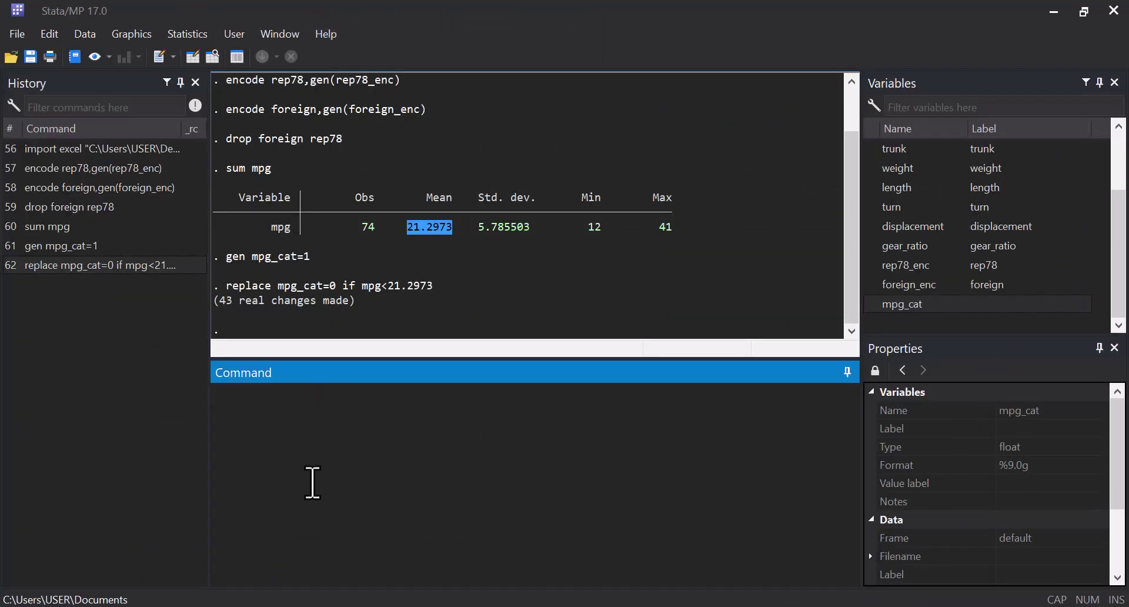
- Define a value label named mpg_cat with 1 as "Above average" and 0 as "Below average"
{"action": "type", "text": "label define"}
{"action": "double_click", "coordinate": [873, 304]}
{"action": "left_click", "coordinate": [601, 438]}
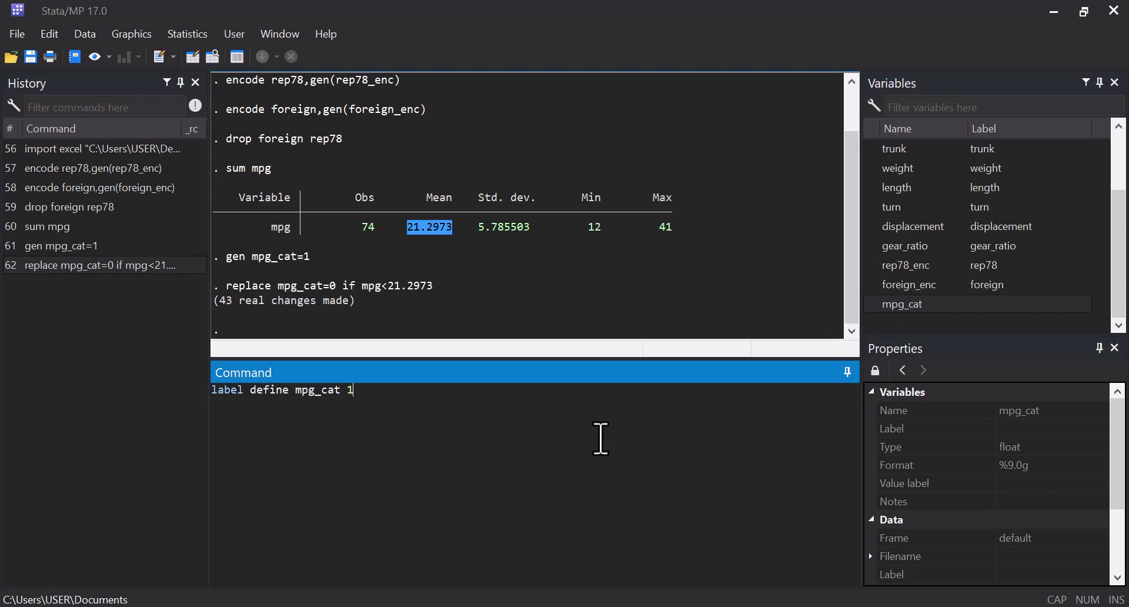
{"action": "type", "text": "1\"hi"}
{"action": "key", "text": "BackSpace"}
{"action": "key", "text": "BackSpace"}
{"action": "type", "text": "Abovr e average\" 0\"Below"}
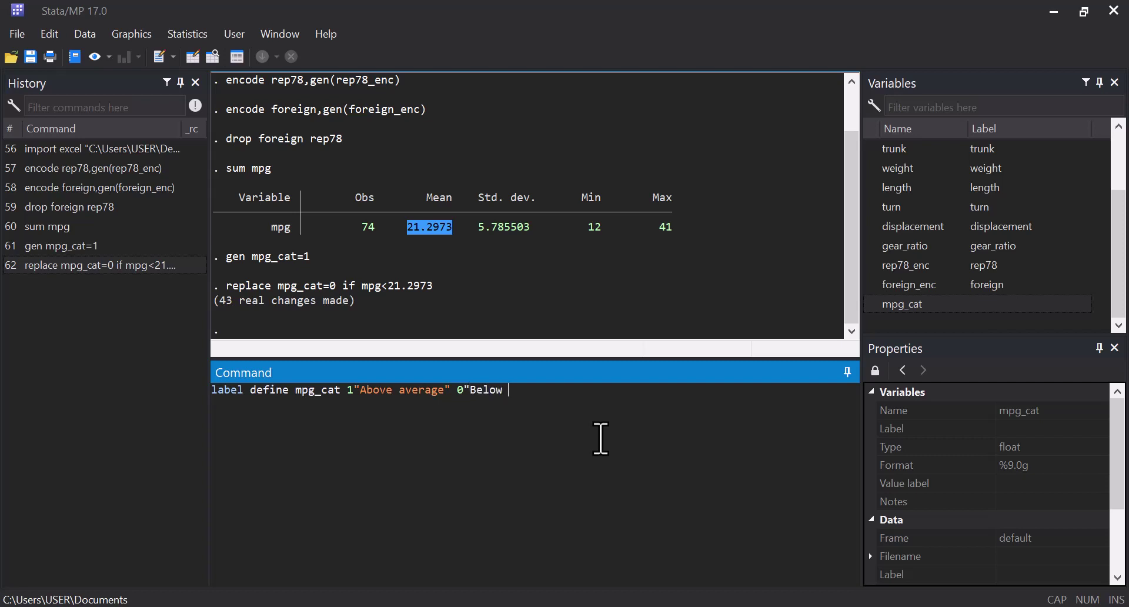
{"action": "type", "text": " average\""}
{"action": "key", "text": "Return"}
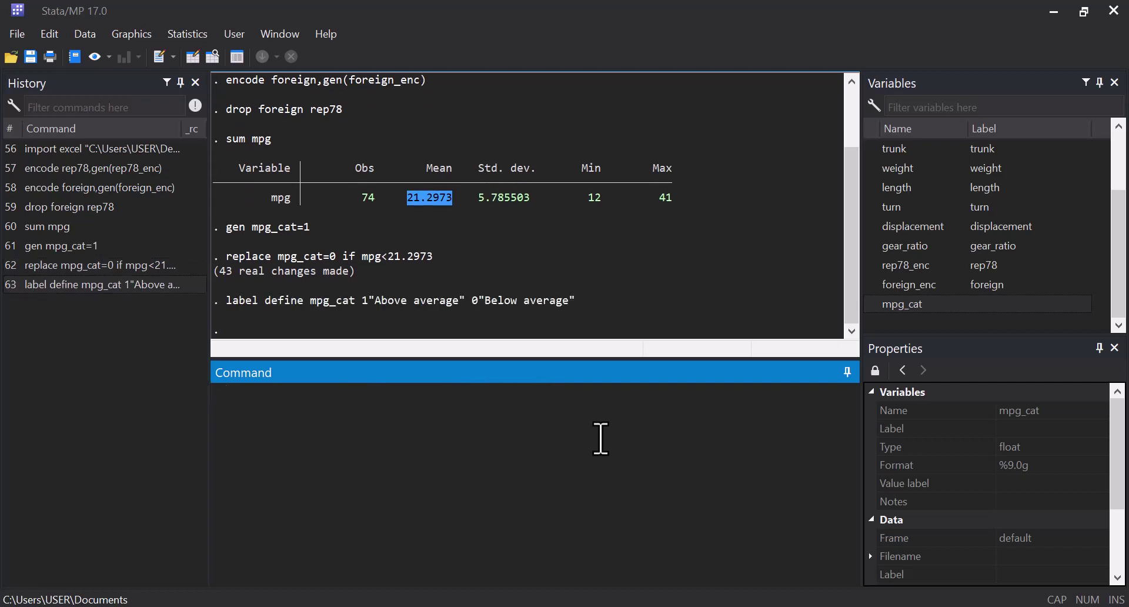
- Attach the value label mpg_cat to the variable mpg_cat
{"action": "type", "text": "label values"}
{"action": "mouse_move", "coordinate": [875, 300]}
{"action": "left_click", "coordinate": [873, 304]}
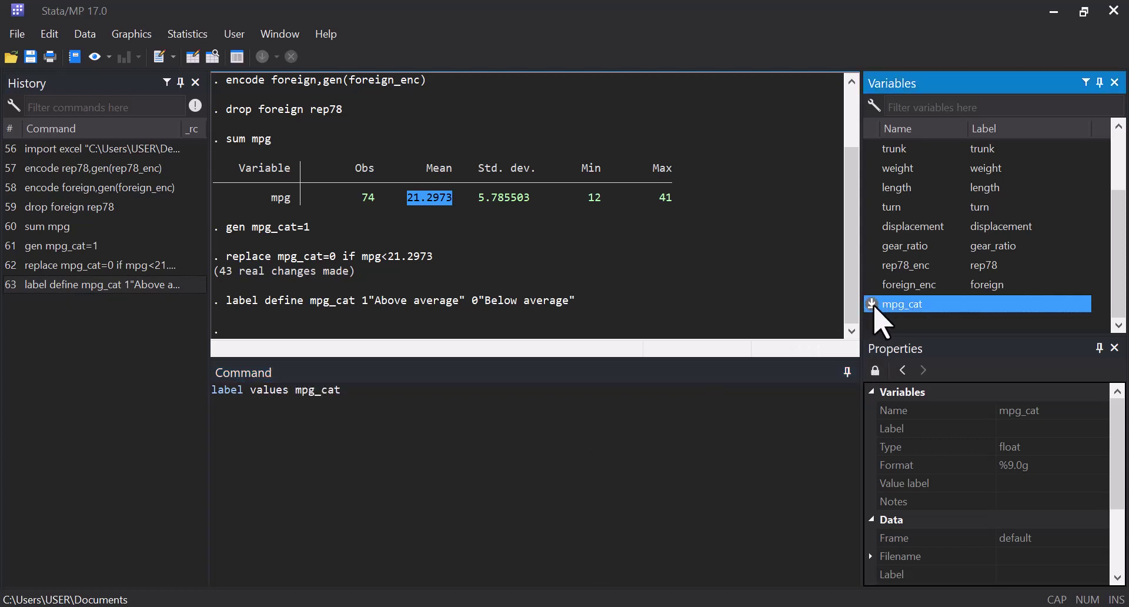
{"action": "left_click", "coordinate": [873, 303]}
{"action": "left_click", "coordinate": [492, 416]}
{"action": "key", "text": "Return"}
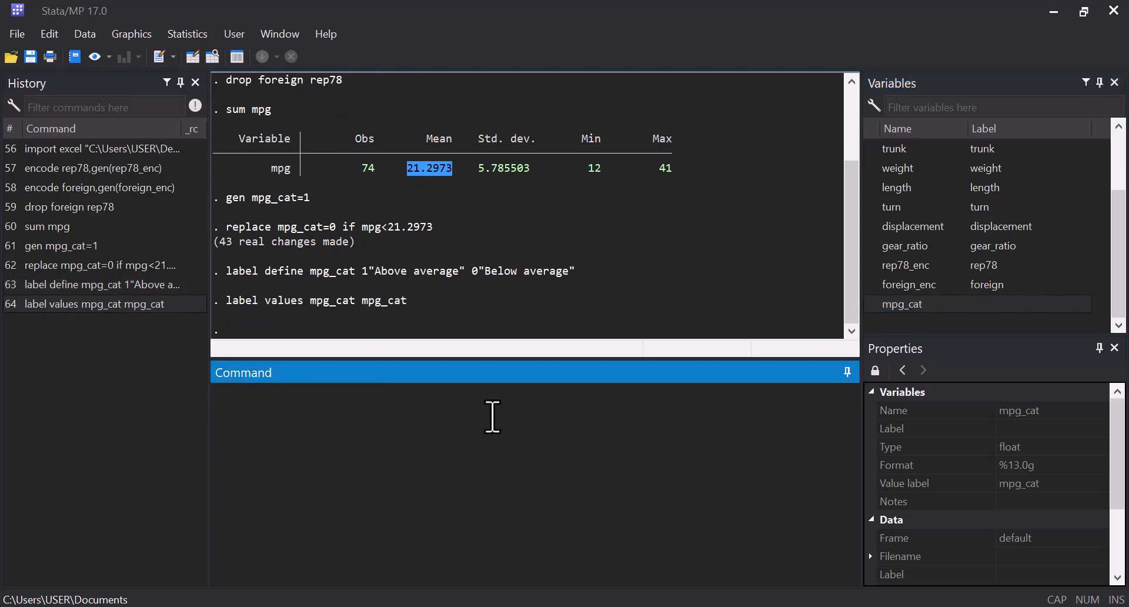
- Check the labelled mpg_cat column against the mpg column in the Data Editor and return to the main window
{"action": "key", "text": "ctrl+8"}
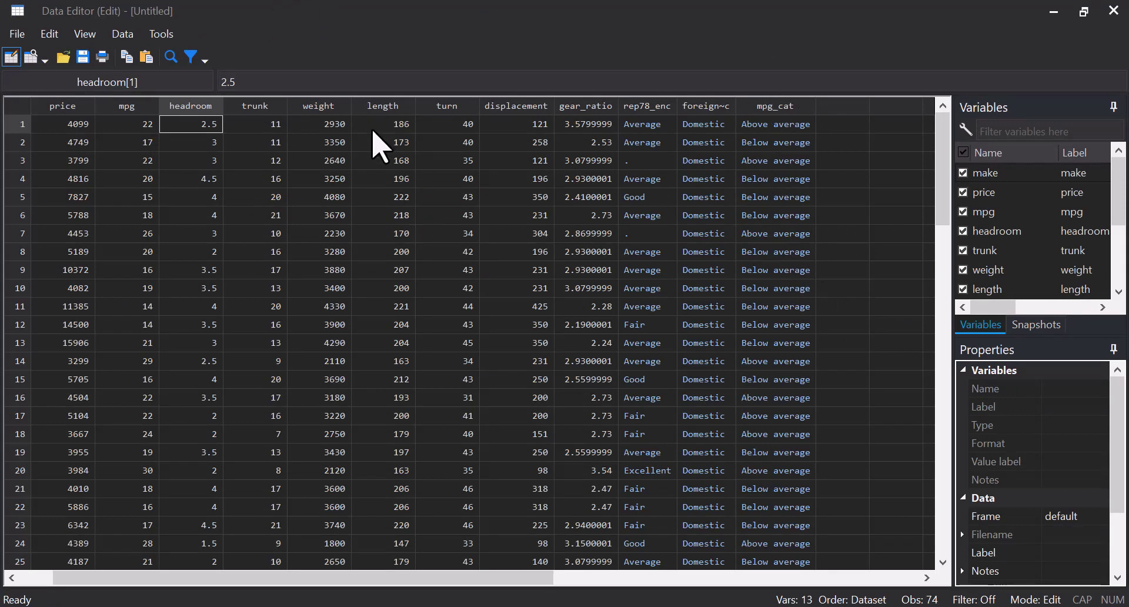
{"action": "left_click", "coordinate": [771, 106]}
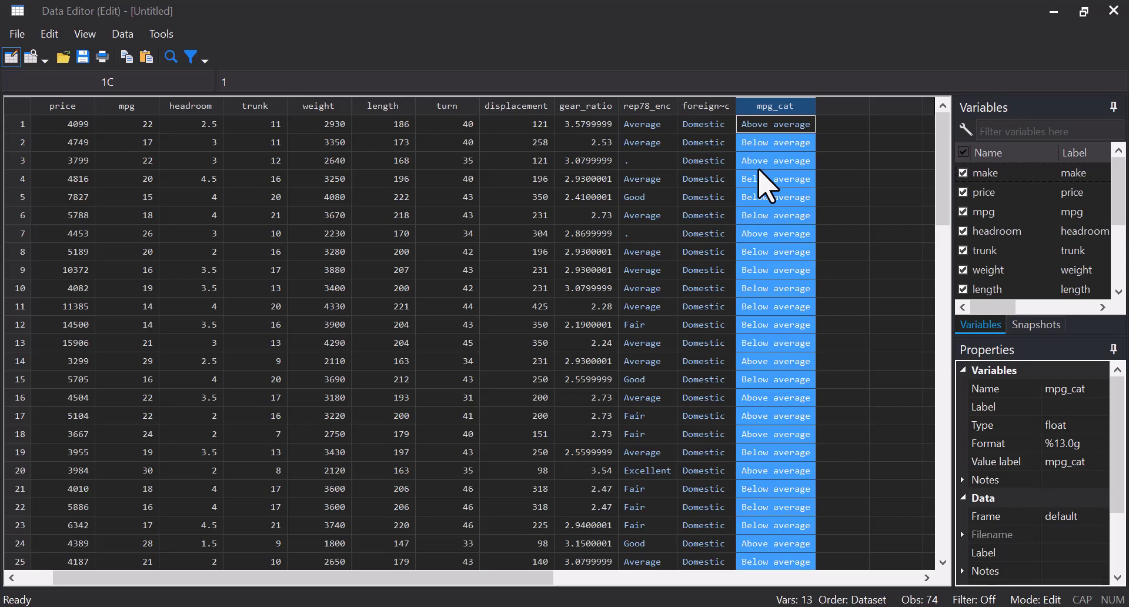
{"action": "left_click", "coordinate": [132, 104]}
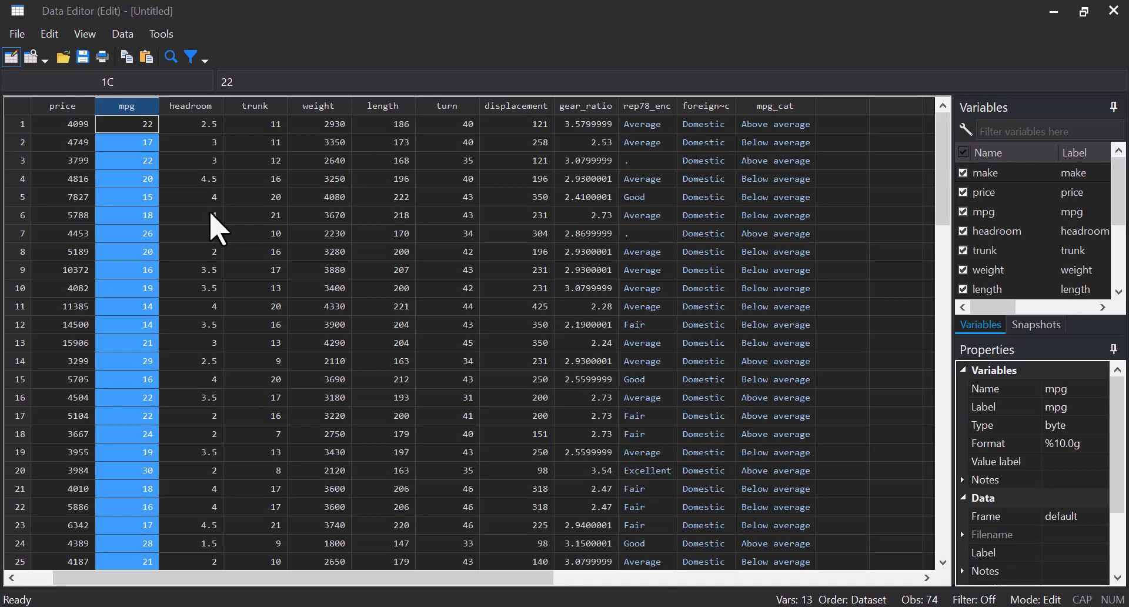
{"action": "key", "text": "alt+Tab"}
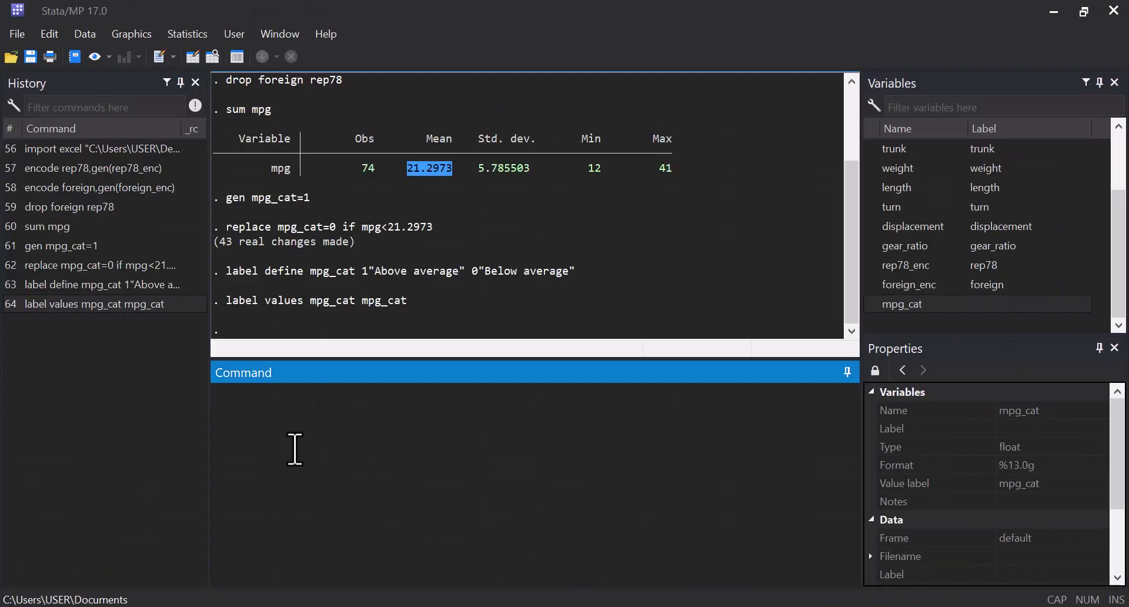
- Begin a recode command for mpg with a rule turning min through 21.2973 into 0, labelled "Below average", copying the mean from the summary
{"action": "type", "text": "recode"}
{"action": "scroll", "coordinate": [897, 191], "scroll_direction": "up", "scroll_amount": 2}
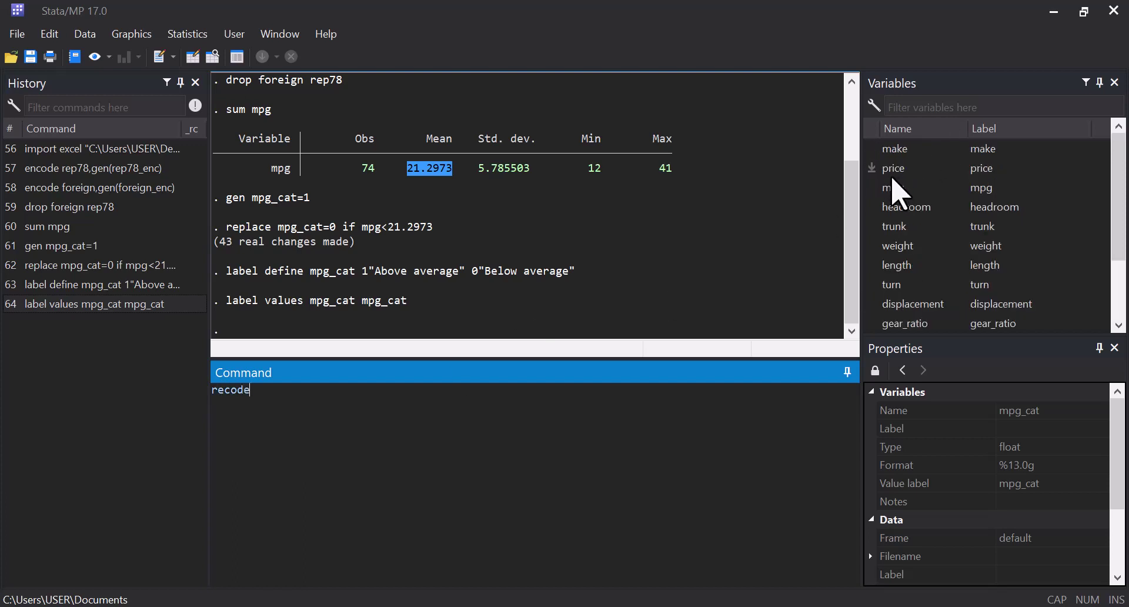
{"action": "left_click", "coordinate": [873, 188]}
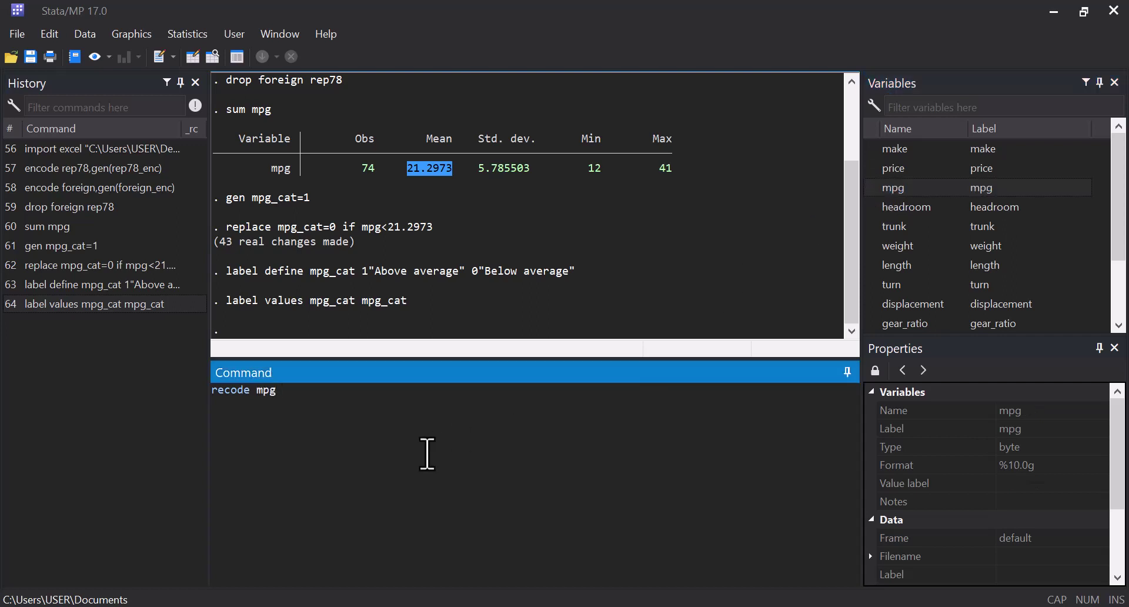
{"action": "type", "text": "(min"}
{"action": "left_click", "coordinate": [431, 164]}
{"action": "left_click_drag", "start_coordinate": [407, 169], "coordinate": [450, 174]}
{"action": "key", "text": "ctrl+c"}
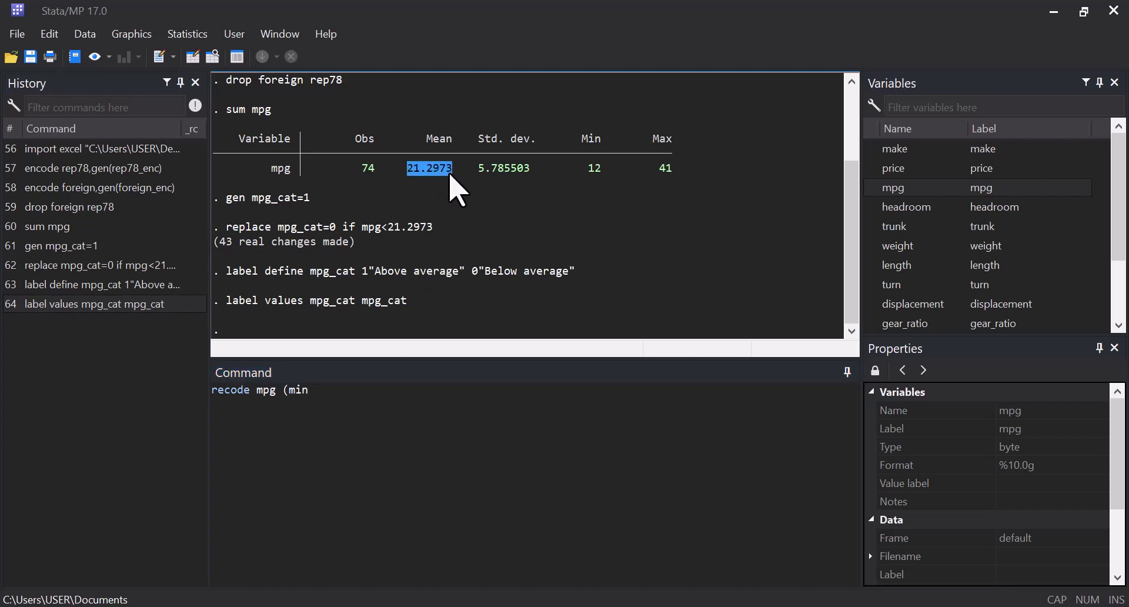
{"action": "left_click", "coordinate": [343, 403]}
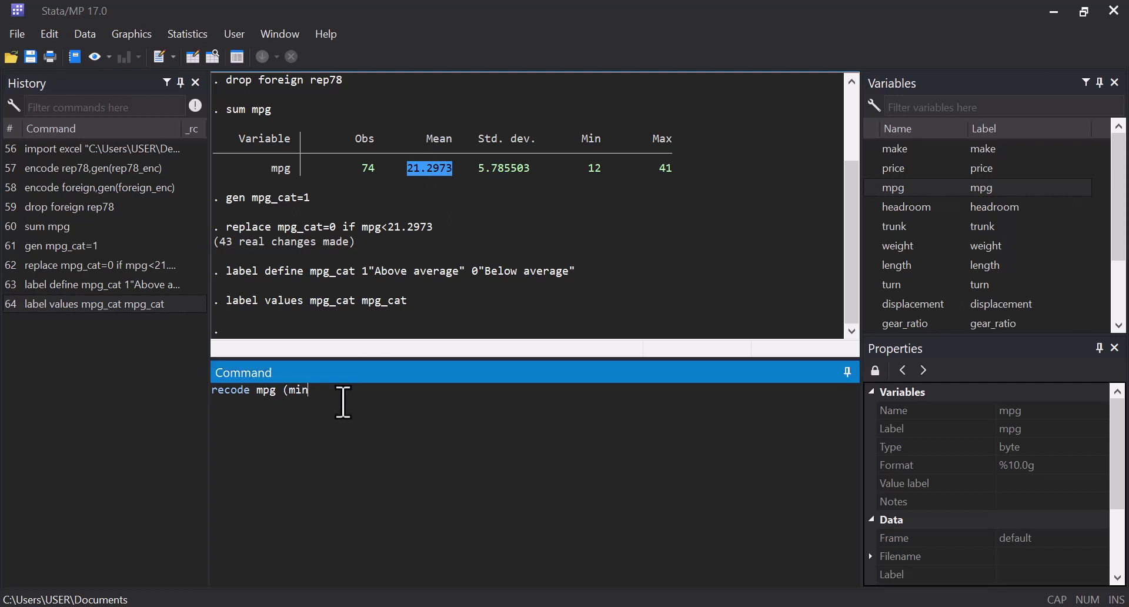
{"action": "type", "text": "/"}
{"action": "key", "text": "ctrl+v"}
{"action": "type", "text": "=0 \"Below average\""}
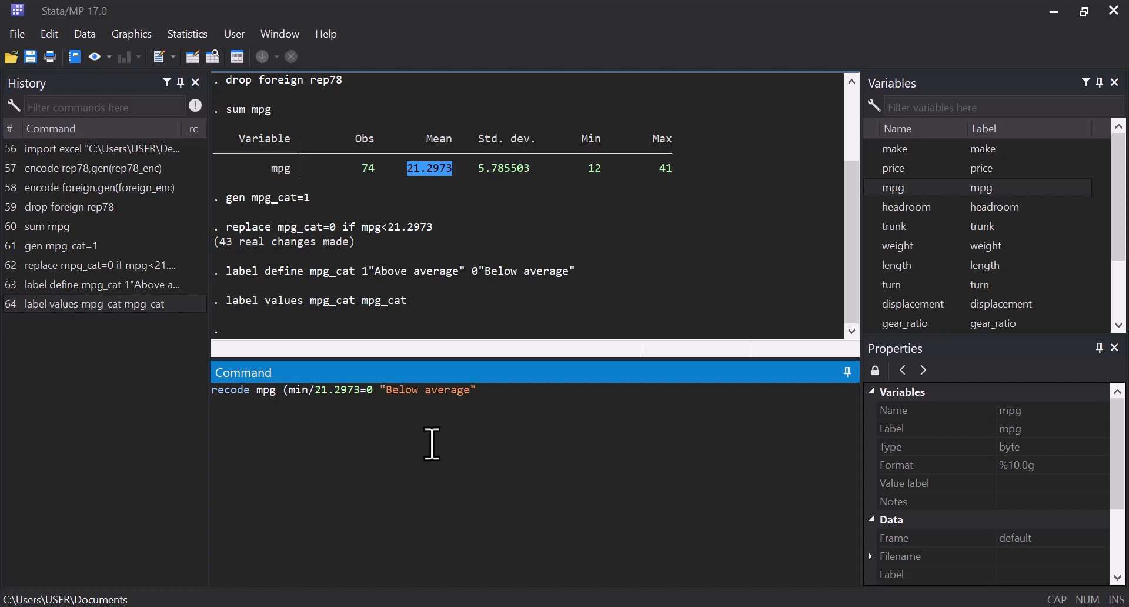
- Add a recode rule turning 21.2974 through max into 1, labelled "Above average", and run the command generating mpg_cat2
{"action": "type", "text": ") ("}
{"action": "left_click_drag", "start_coordinate": [316, 390], "coordinate": [356, 393]}
{"action": "key", "text": "ctrl+c"}
{"action": "left_click", "coordinate": [517, 391]}
{"action": "key", "text": "ctrl+v"}
{"action": "type", "text": "4/max=1 \"Above averafe"}
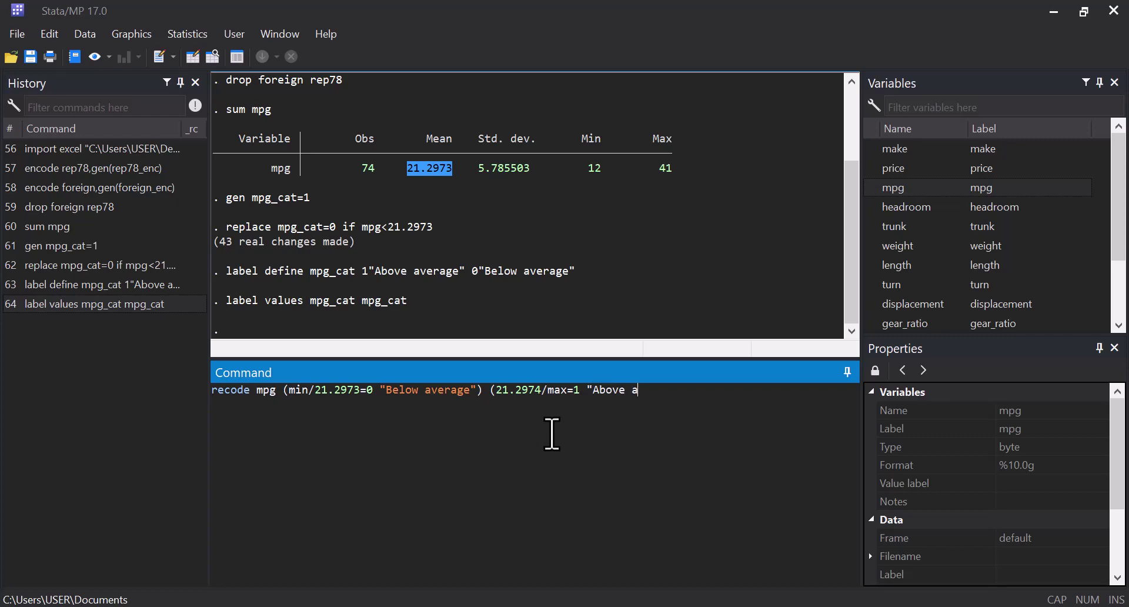
{"action": "key", "text": "BackSpace"}
{"action": "key", "text": "BackSpace"}
{"action": "type", "text": "ge\"), gen(mp"}
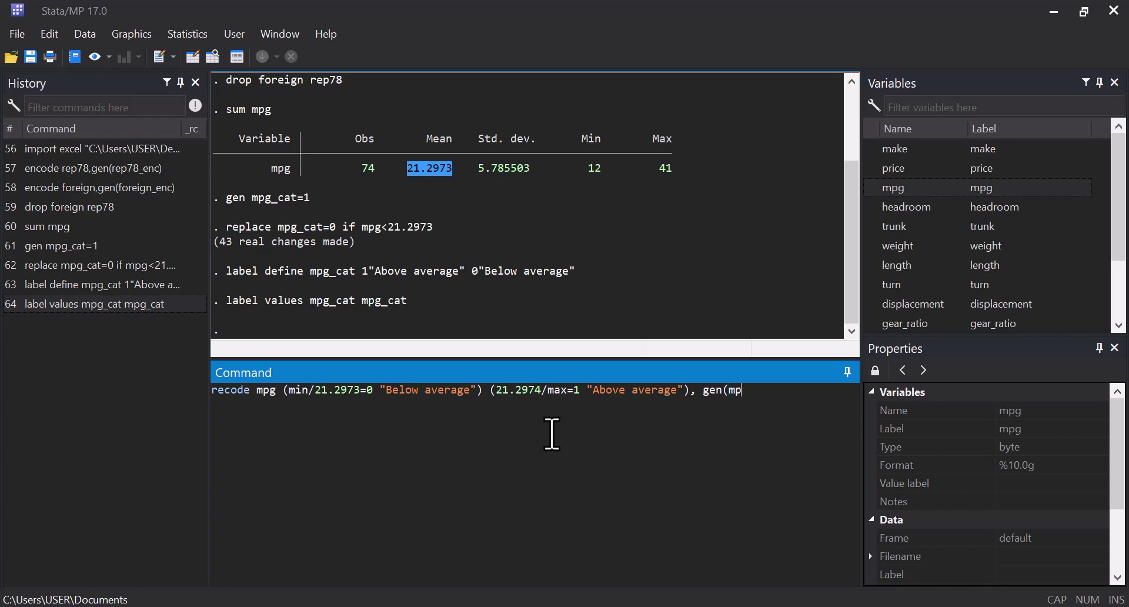
{"action": "type", "text": "g_cat2)"}
{"action": "key", "text": "Return"}
- Compare the mpg_cat2 column with mpg_cat in the Data Editor and return to the main window
{"action": "key", "text": "ctrl+8"}
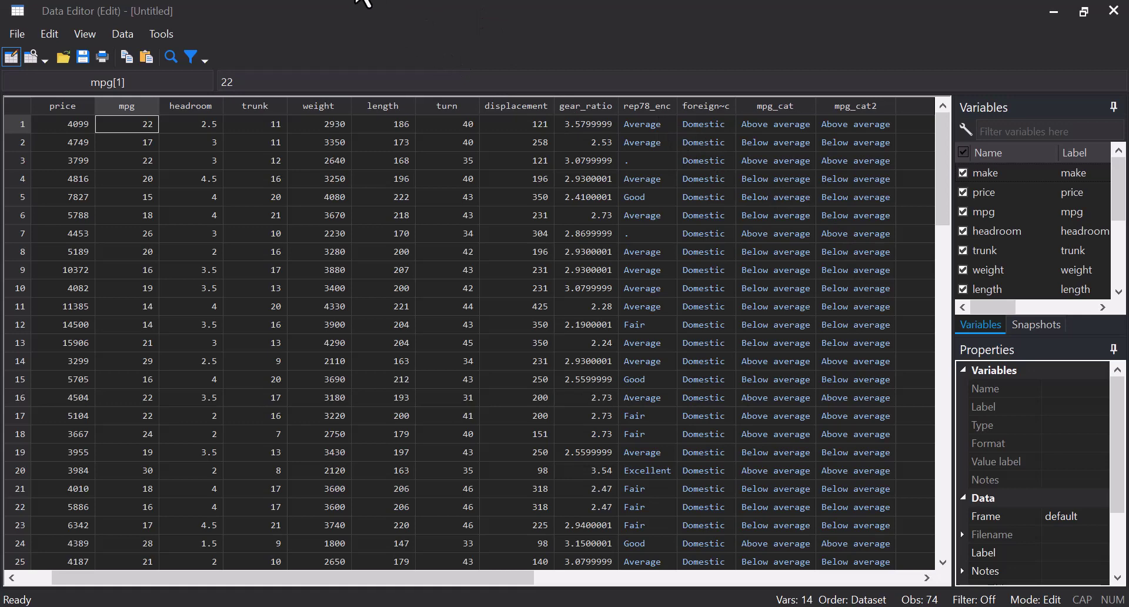
{"action": "key", "text": "alt+Tab"}
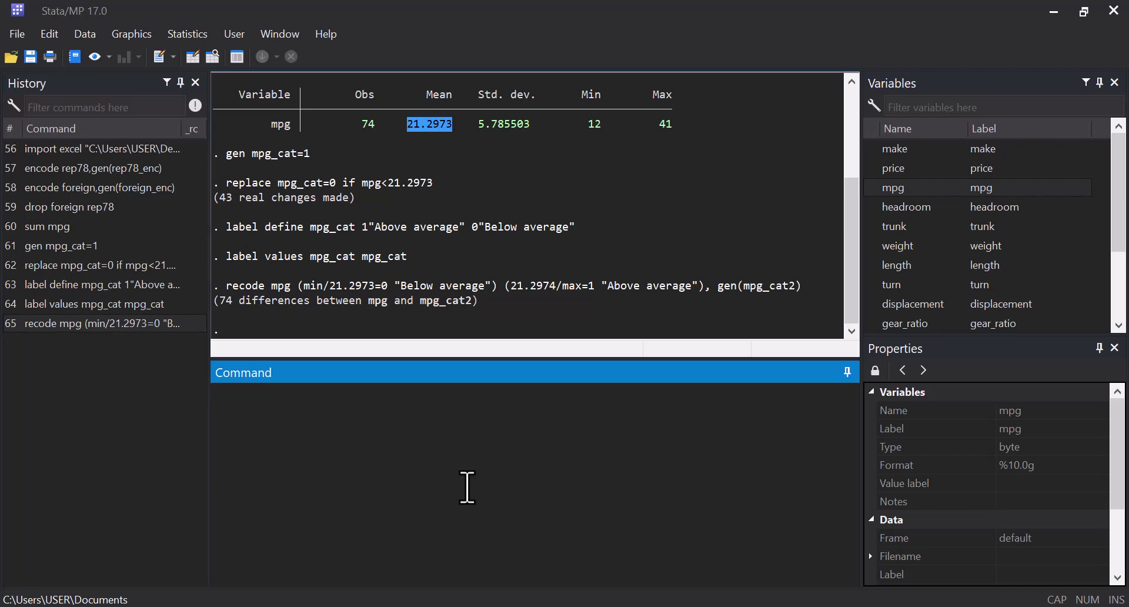
- Summarize missing values across the dataset with misstable sum and examine the missing count for rep78_enc
{"action": "type", "text": "misstable sum"}
{"action": "key", "text": "Return"}
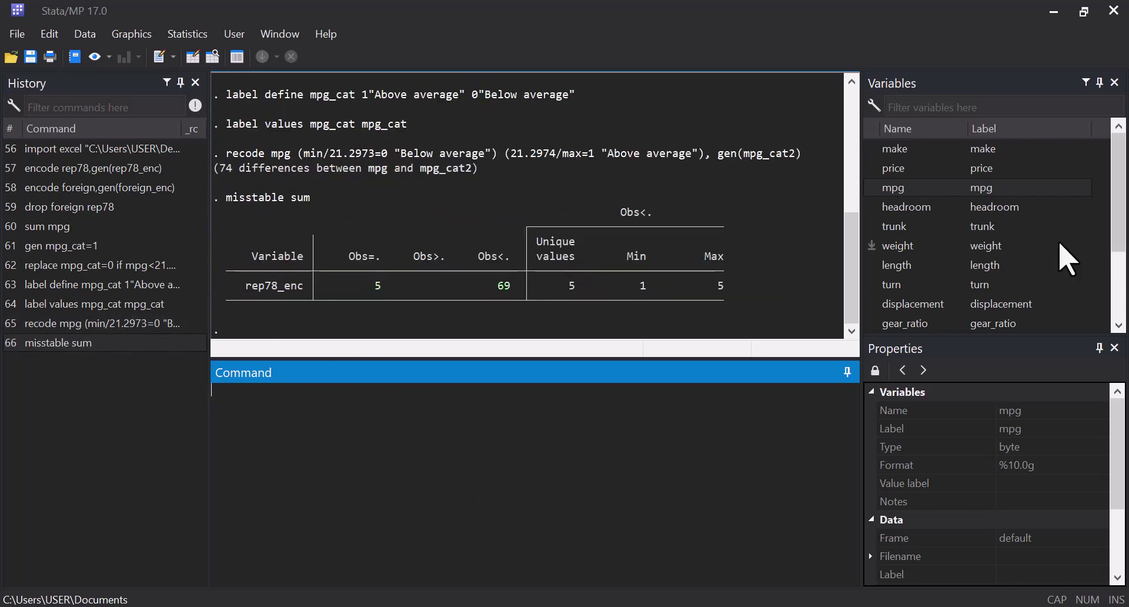
{"action": "scroll", "coordinate": [994, 265], "scroll_direction": "down", "scroll_amount": 1}
{"action": "scroll", "coordinate": [994, 262], "scroll_direction": "down", "scroll_amount": 1}
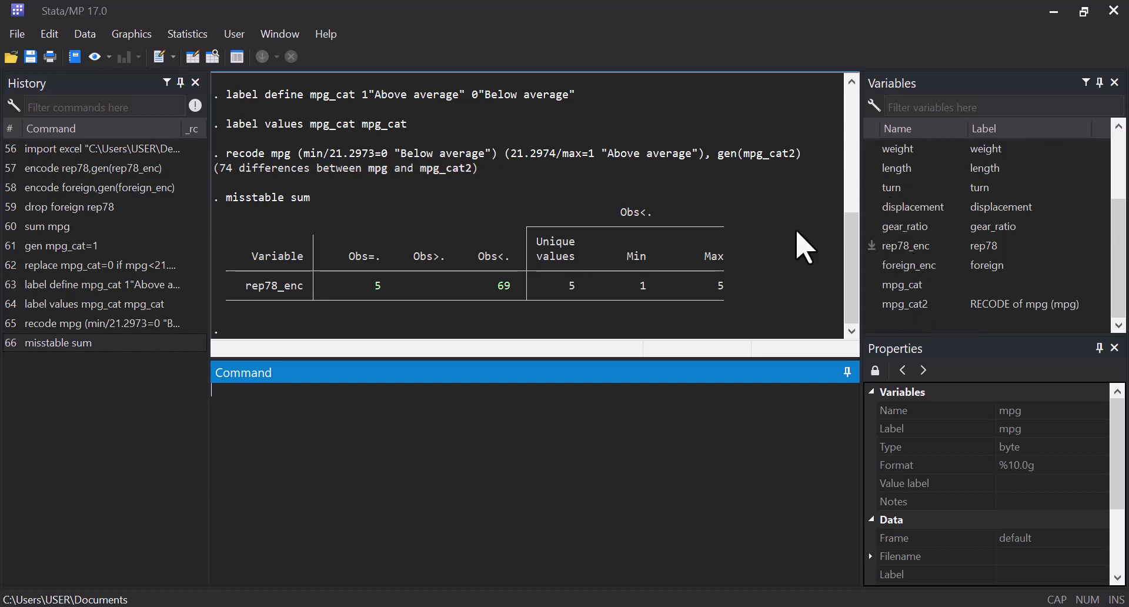
{"action": "double_click", "coordinate": [376, 285]}
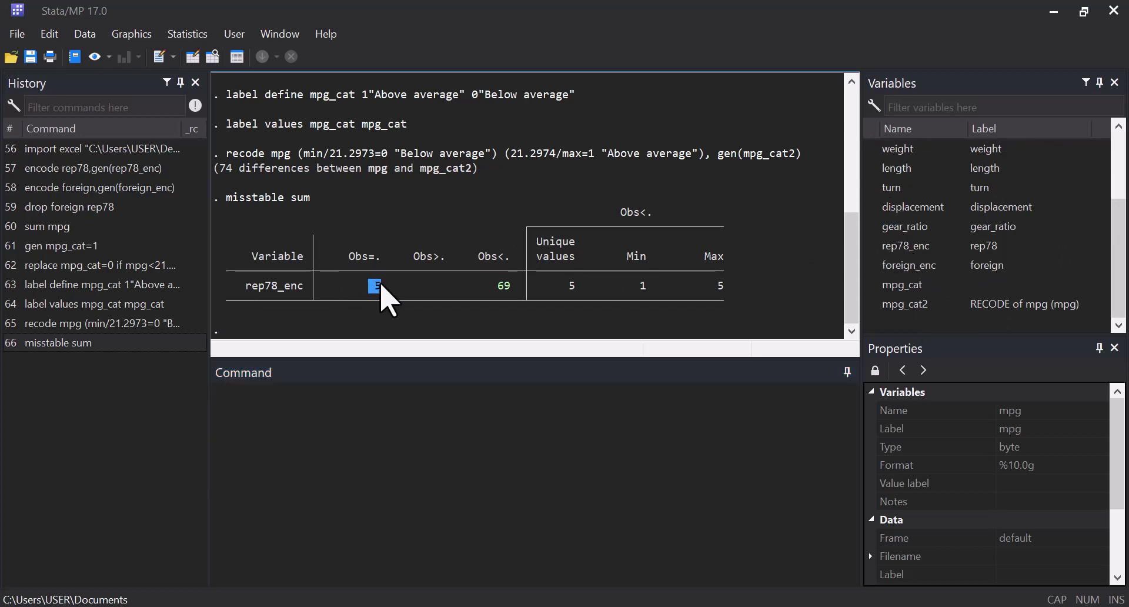
- Run codebook on rep78_enc and examine the frequency of its Average category
{"action": "left_click", "coordinate": [316, 436]}
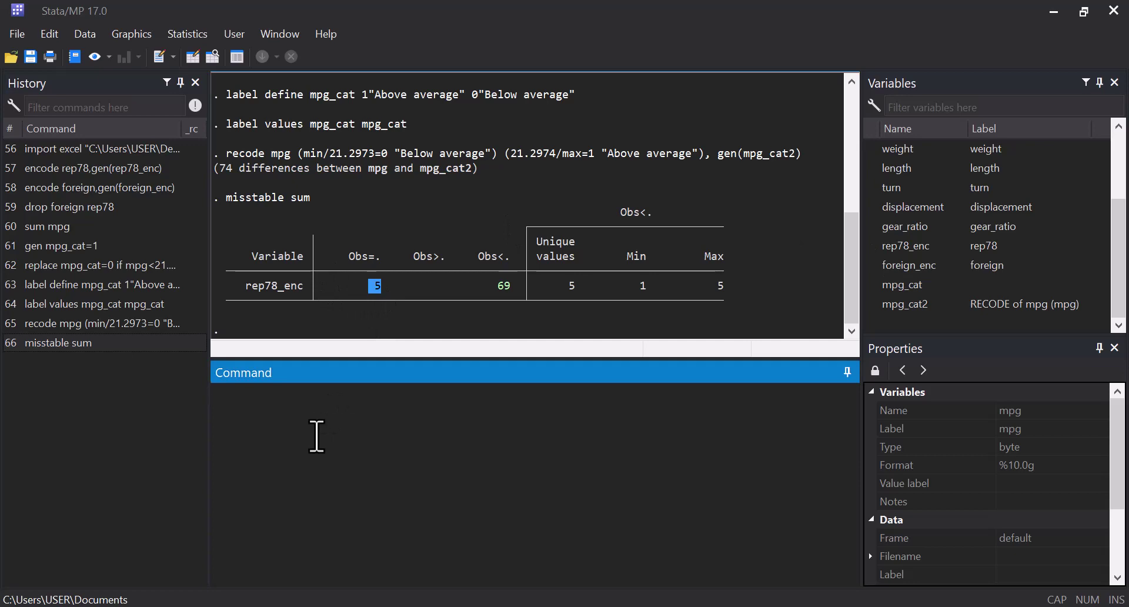
{"action": "type", "text": "codebook"}
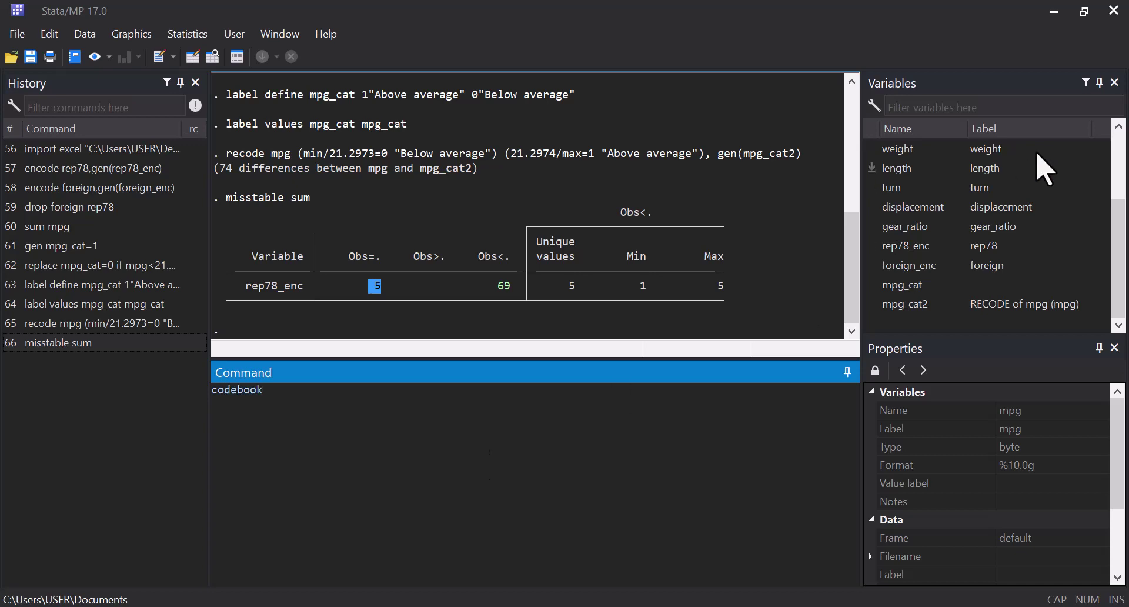
{"action": "double_click", "coordinate": [873, 246]}
{"action": "key", "text": "Return"}
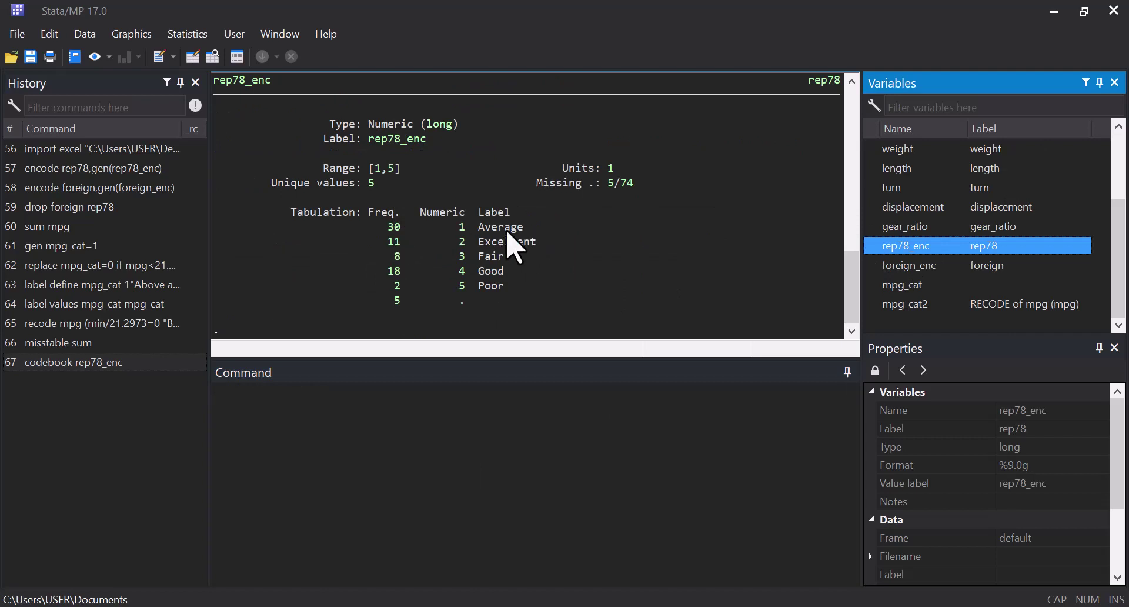
{"action": "left_click_drag", "start_coordinate": [473, 228], "coordinate": [386, 229]}
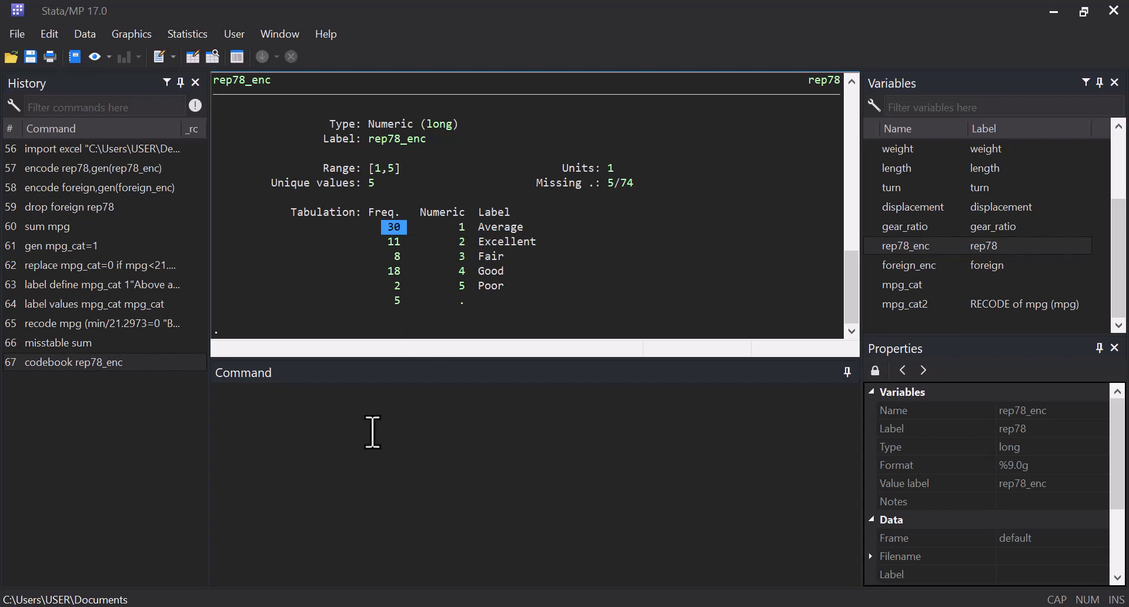
- Replace rep78_enc with 1 where rep78_enc is missing (==.)
{"action": "left_click", "coordinate": [328, 458]}
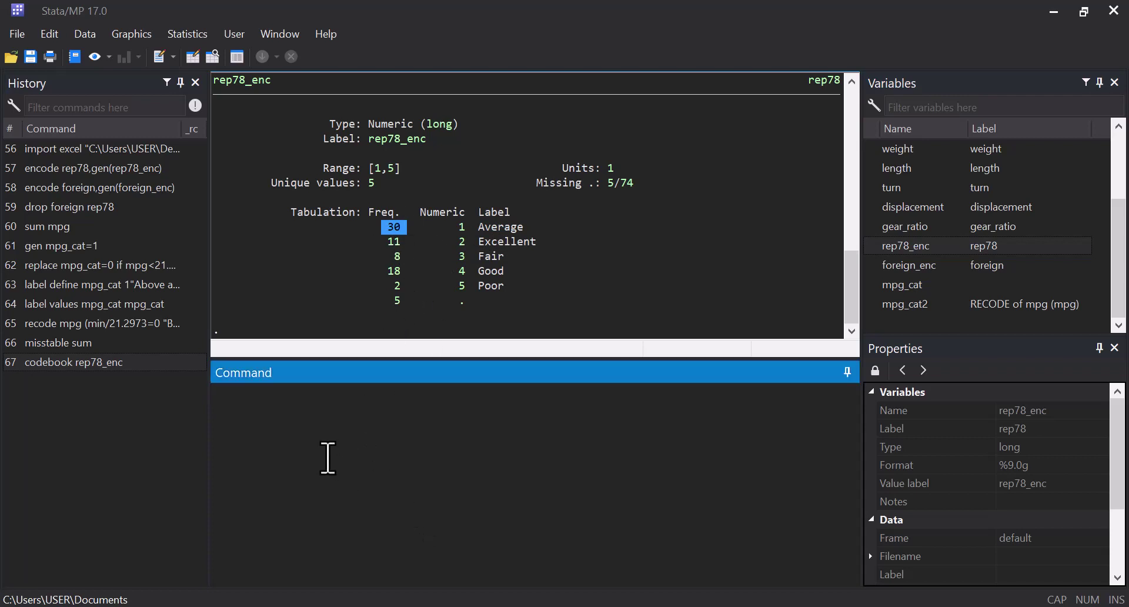
{"action": "type", "text": "replace"}
{"action": "double_click", "coordinate": [873, 246]}
{"action": "left_click", "coordinate": [500, 444]}
{"action": "type", "text": "=1 if"}
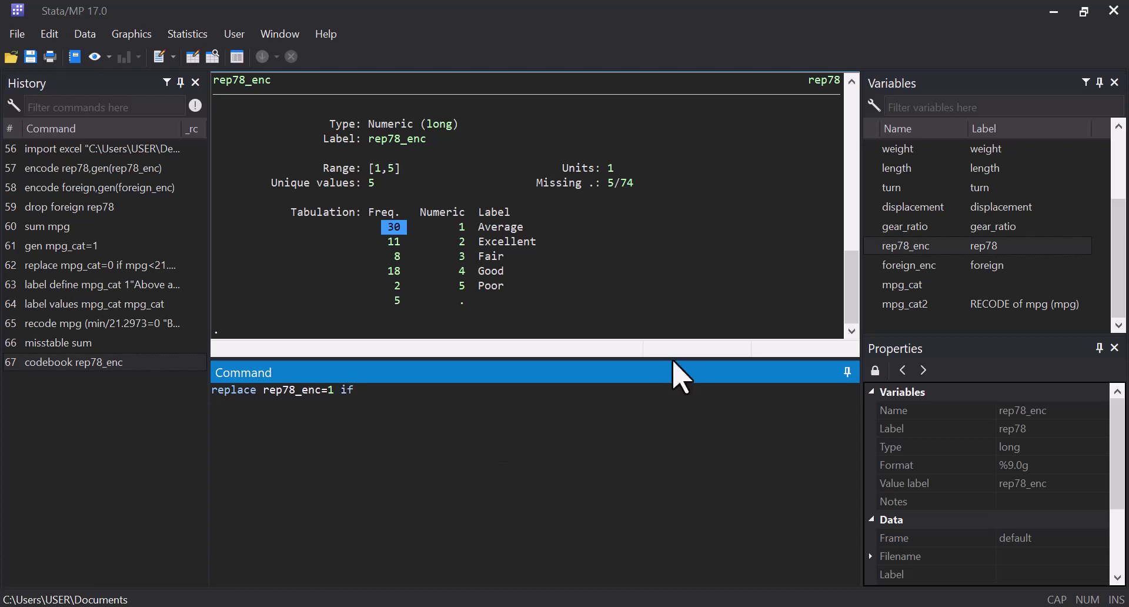
{"action": "left_click", "coordinate": [873, 246]}
{"action": "type", "text": "=="}
{"action": "type", "text": "."}
{"action": "key", "text": "Return"}
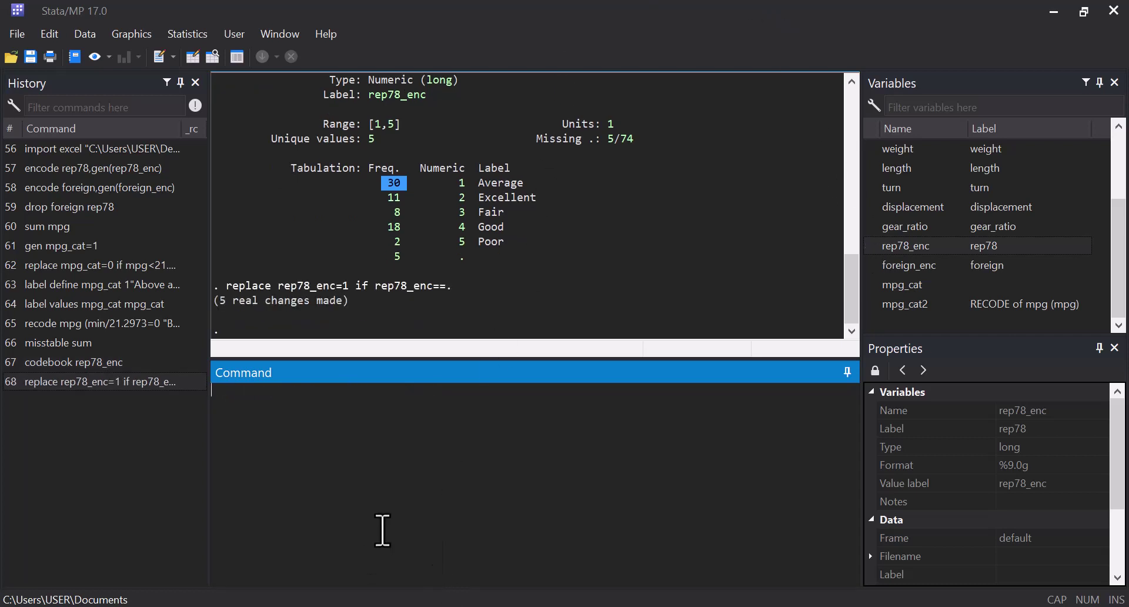
- Rerun misstable sum to check the dataset for remaining missing values
{"action": "key", "text": "Page_Up"}
{"action": "key", "text": "Page_Up"}
{"action": "key", "text": "Page_Up"}
{"action": "key", "text": "Return"}
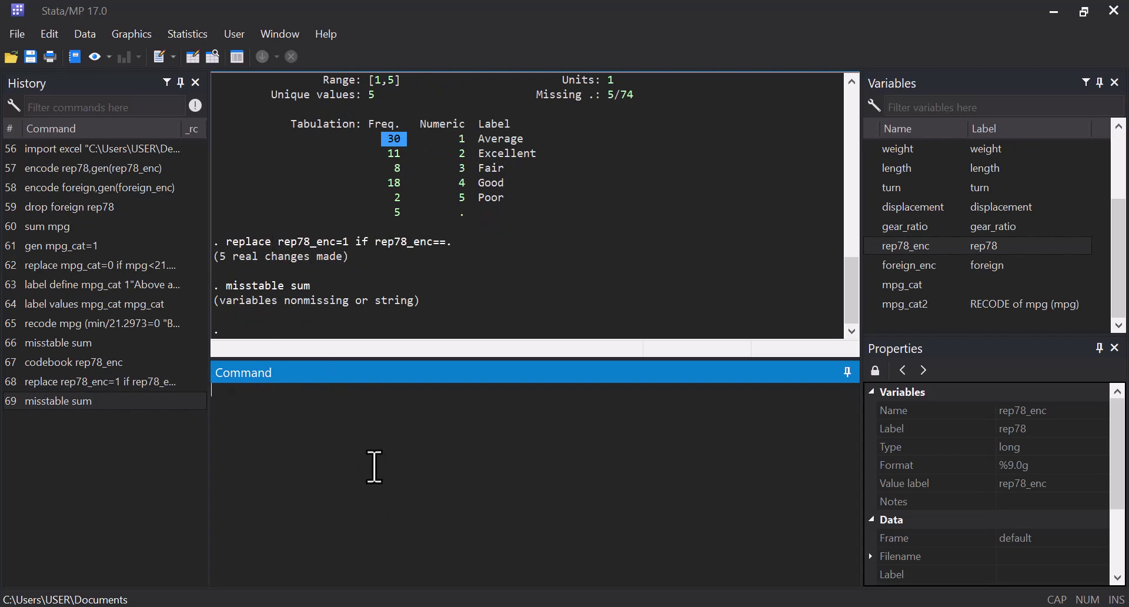
- Rerun codebook on rep78_enc and examine its Average and Excellent categories
{"action": "key", "text": "Page_Up"}
{"action": "key", "text": "Page_Up"}
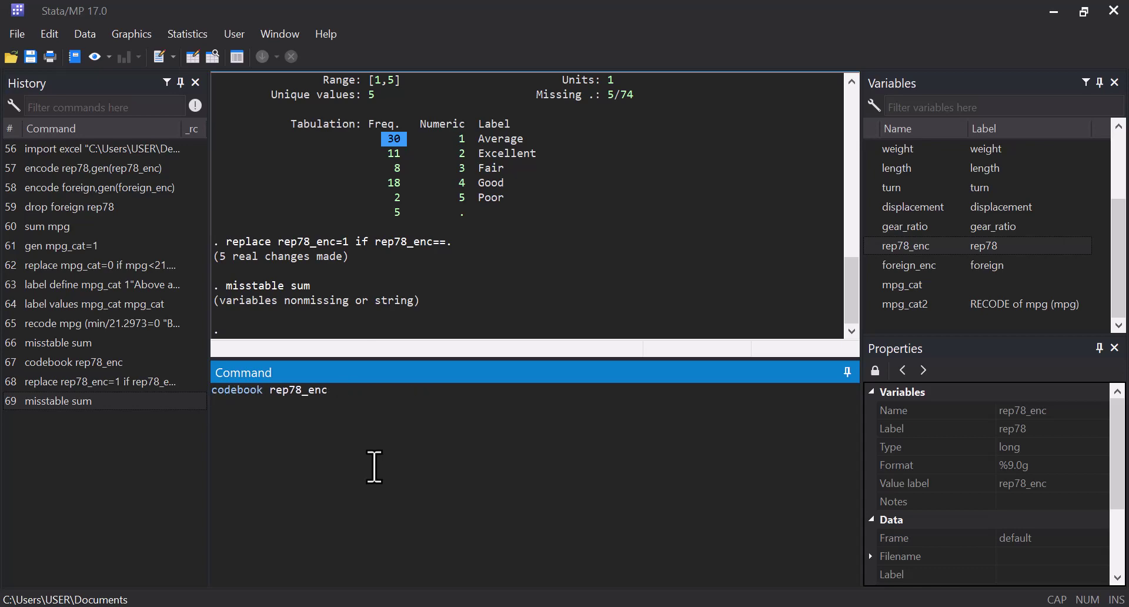
{"action": "key", "text": "Return"}
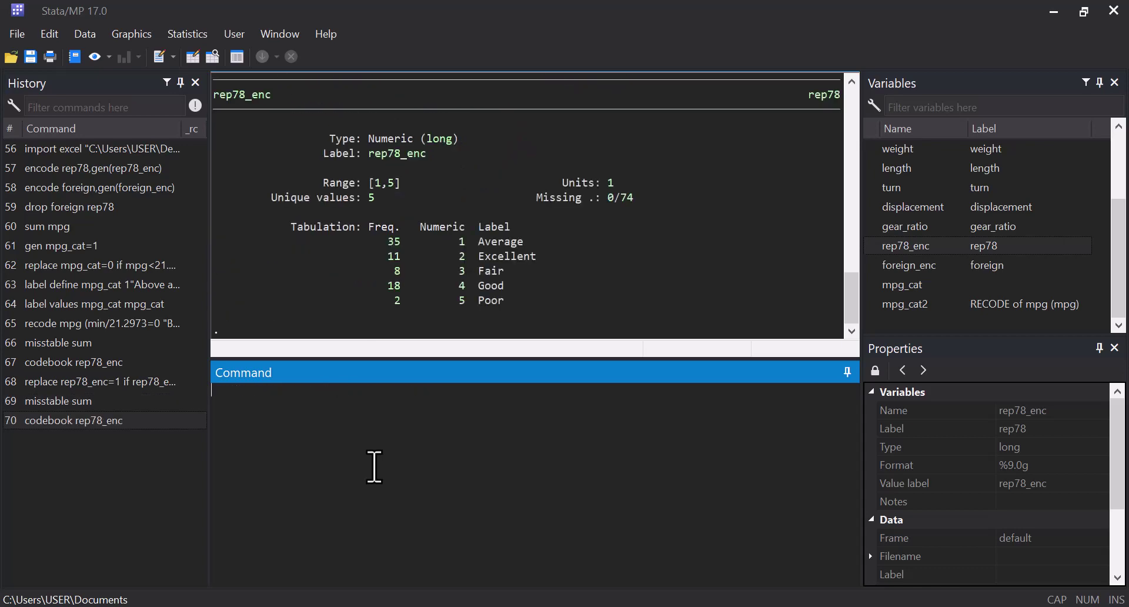
{"action": "double_click", "coordinate": [480, 242]}
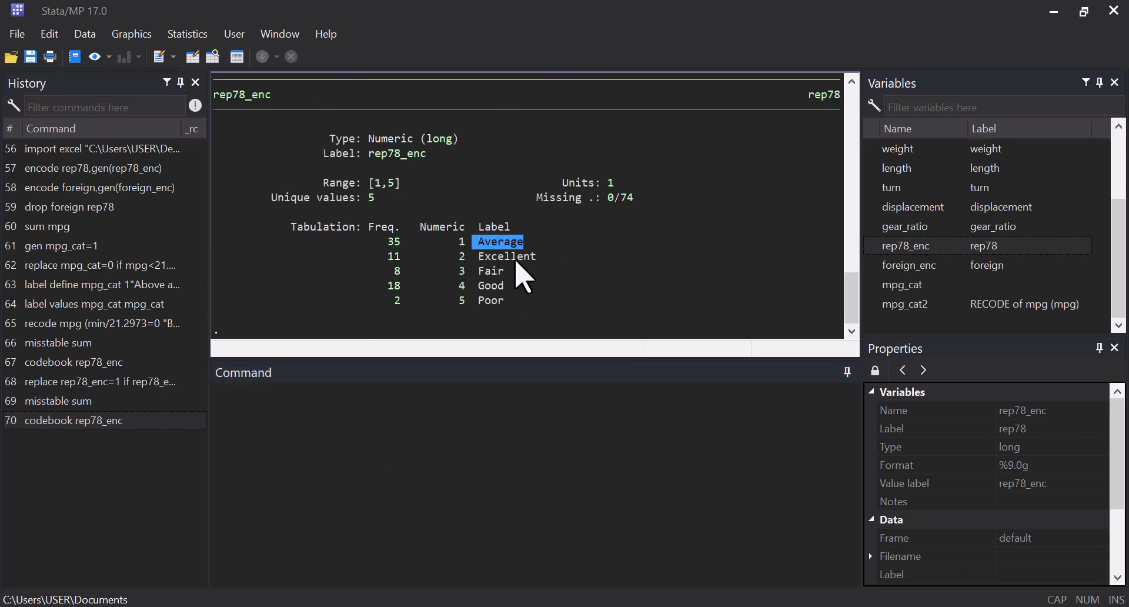
{"action": "left_click_drag", "start_coordinate": [474, 257], "coordinate": [529, 258]}
- Replace rep78_enc with 2 where rep78_enc equals 1, merging Average into Excellent
{"action": "left_click", "coordinate": [292, 482]}
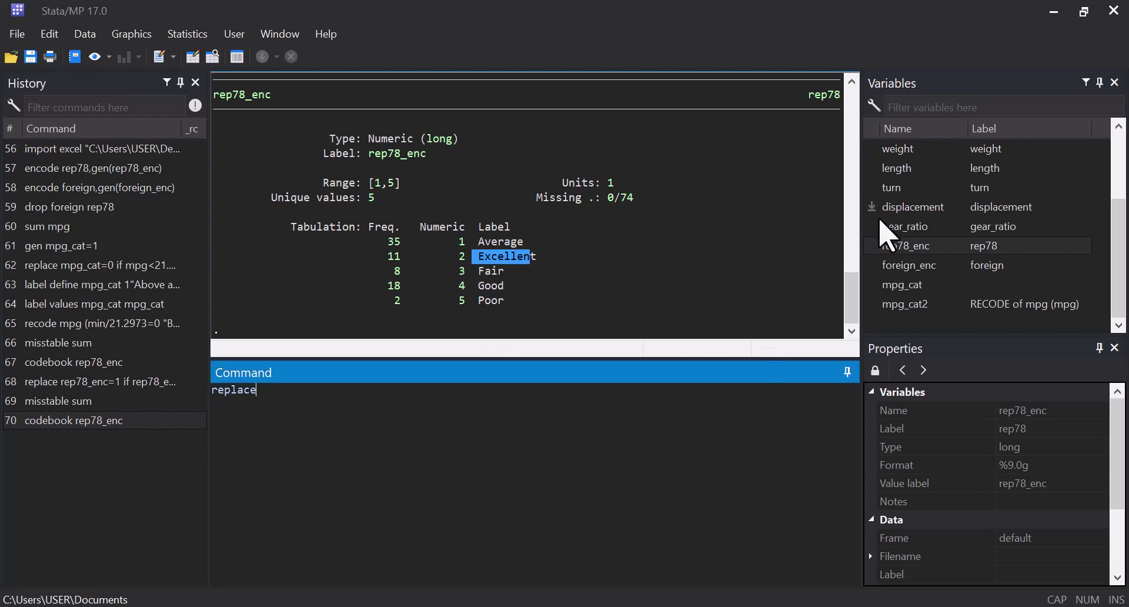
{"action": "left_click", "coordinate": [871, 246]}
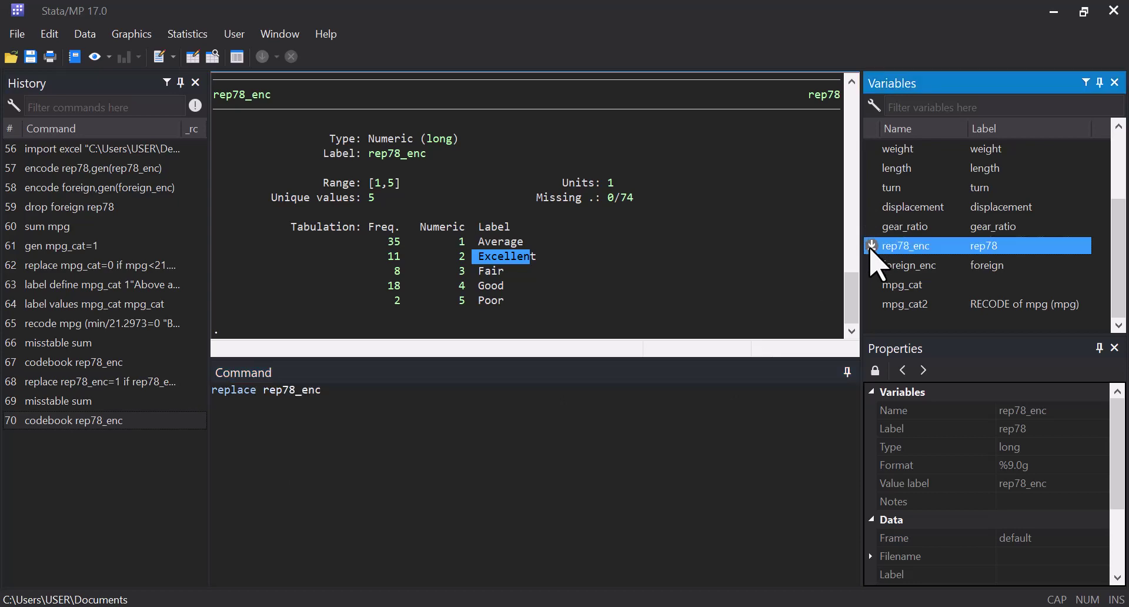
{"action": "type", "text": "=2 if"}
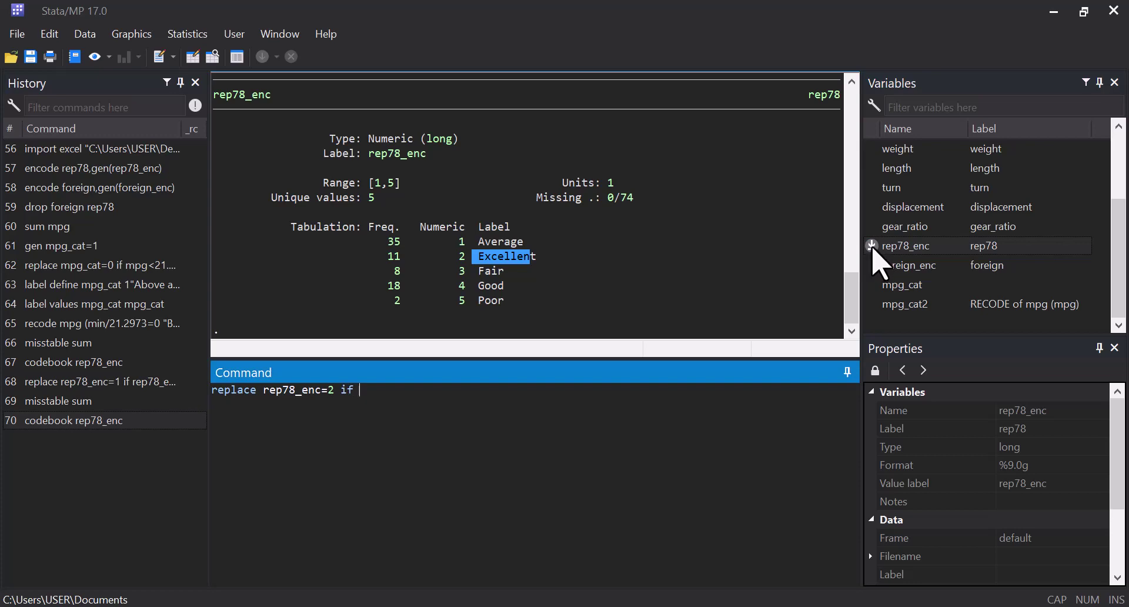
{"action": "left_click", "coordinate": [872, 246]}
{"action": "type", "text": "==1"}
{"action": "key", "text": "Return"}
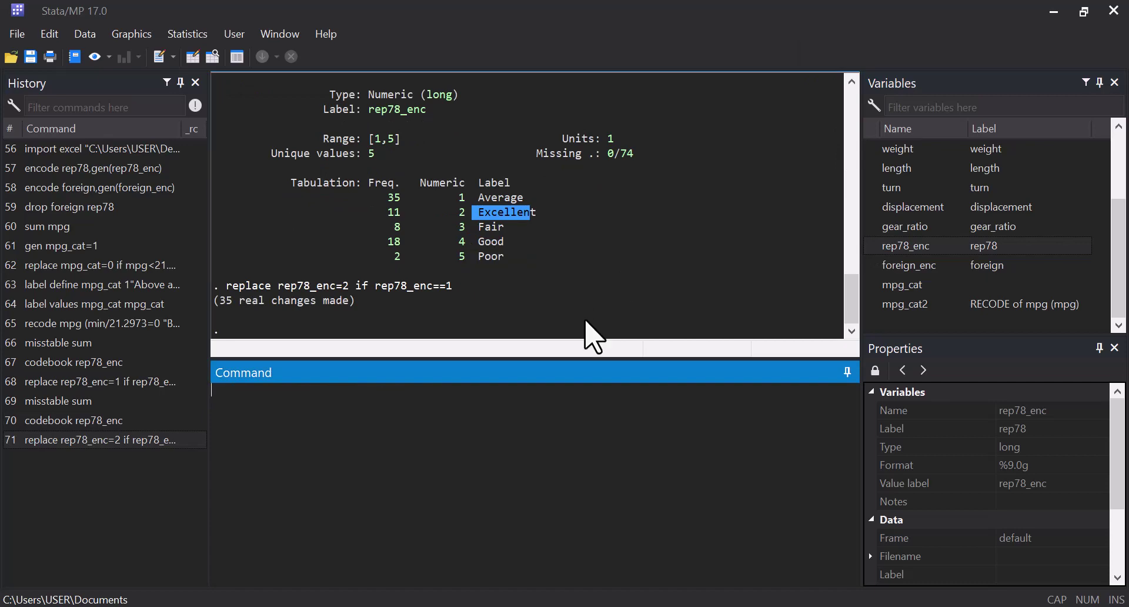
- Run codebook on rep78_enc again to check the merged categories
{"action": "key", "text": "Page_Up"}
{"action": "key", "text": "Page_Up"}
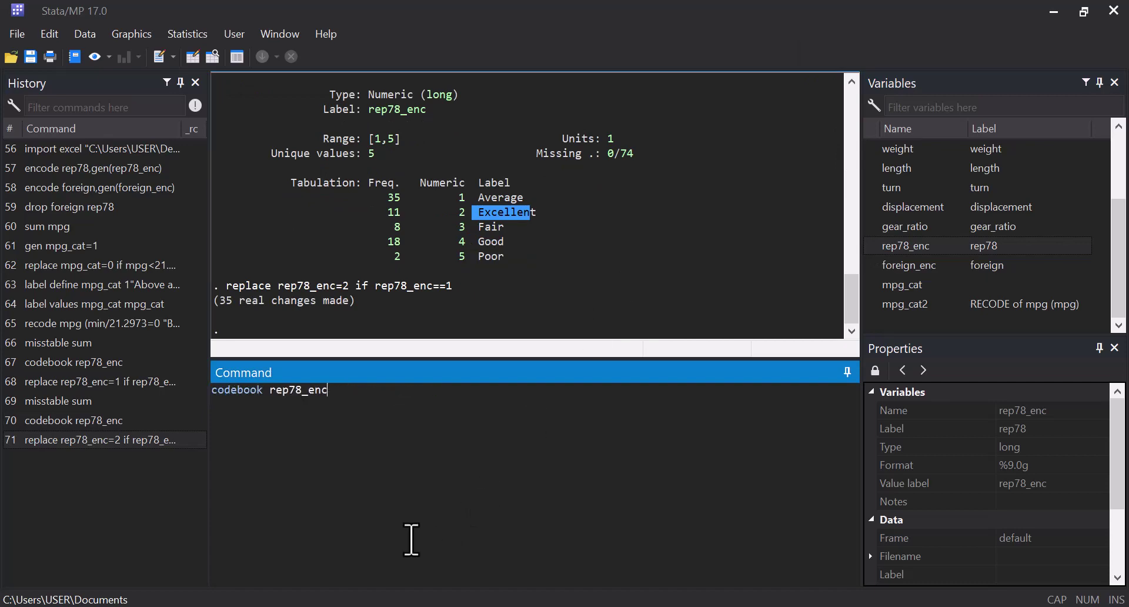
{"action": "key", "text": "Return"}
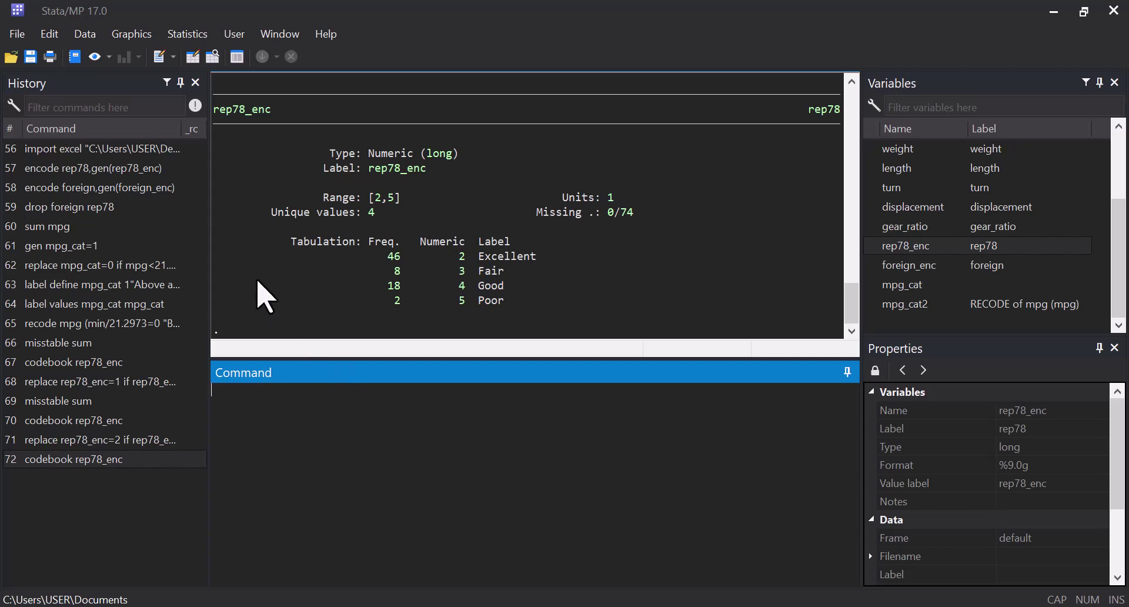
- Plot a density histogram of price treated as continuous data, then close the graph
{"action": "left_click", "coordinate": [126, 33]}
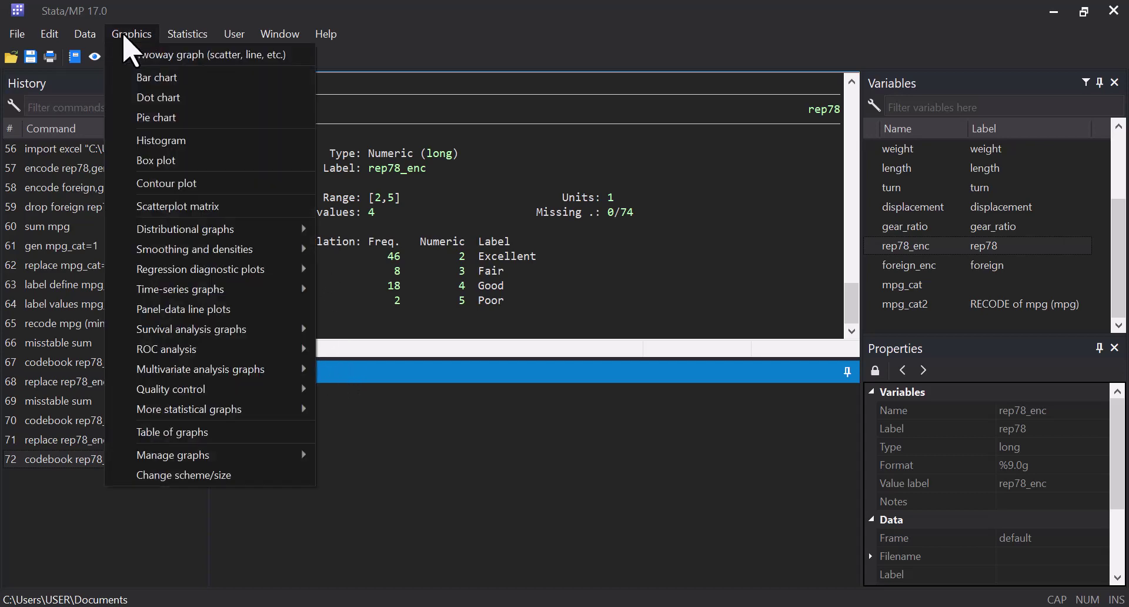
{"action": "left_click", "coordinate": [176, 142]}
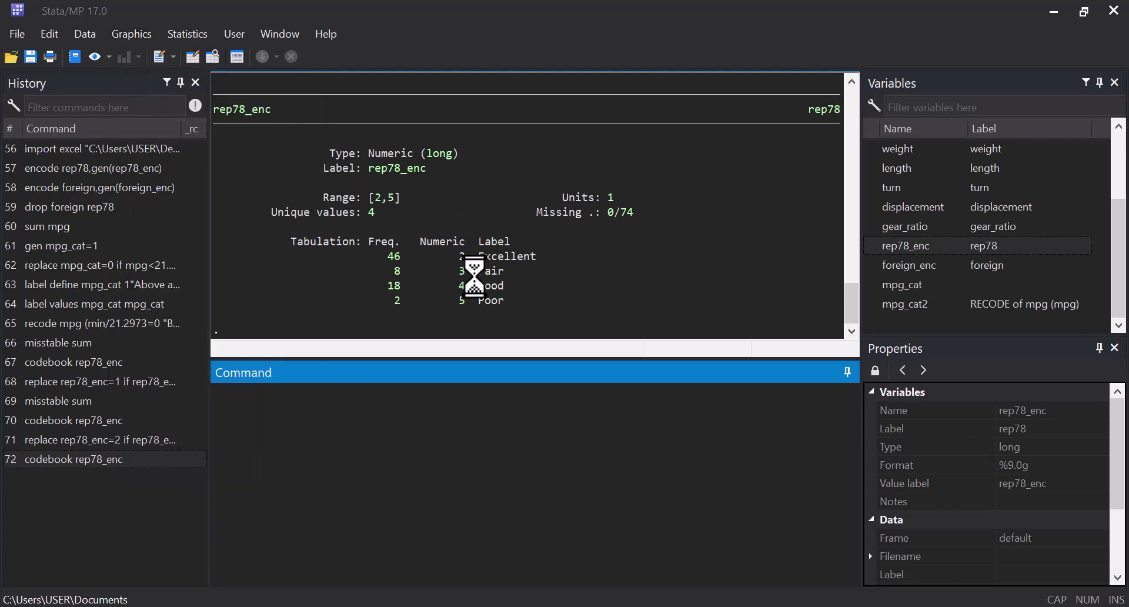
{"action": "left_click", "coordinate": [376, 249]}
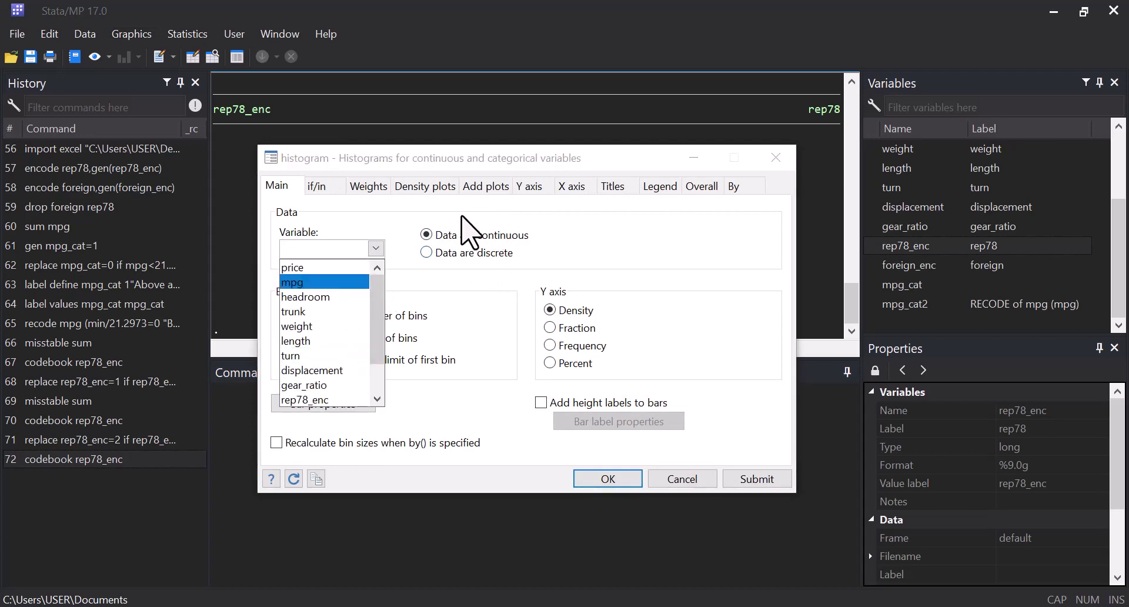
{"action": "left_click", "coordinate": [394, 220]}
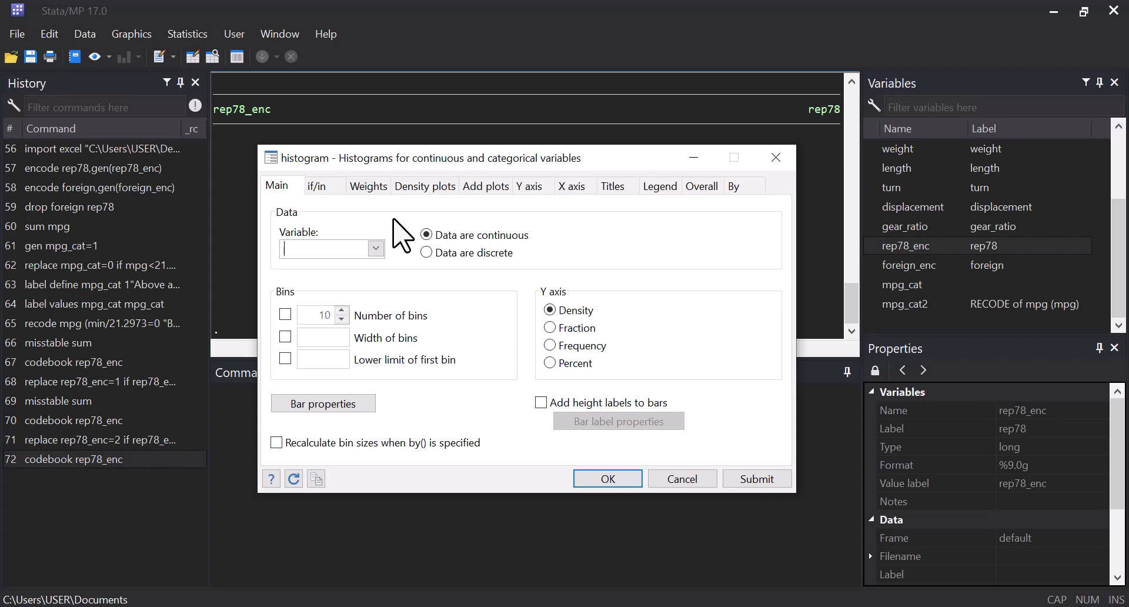
{"action": "left_click", "coordinate": [375, 248]}
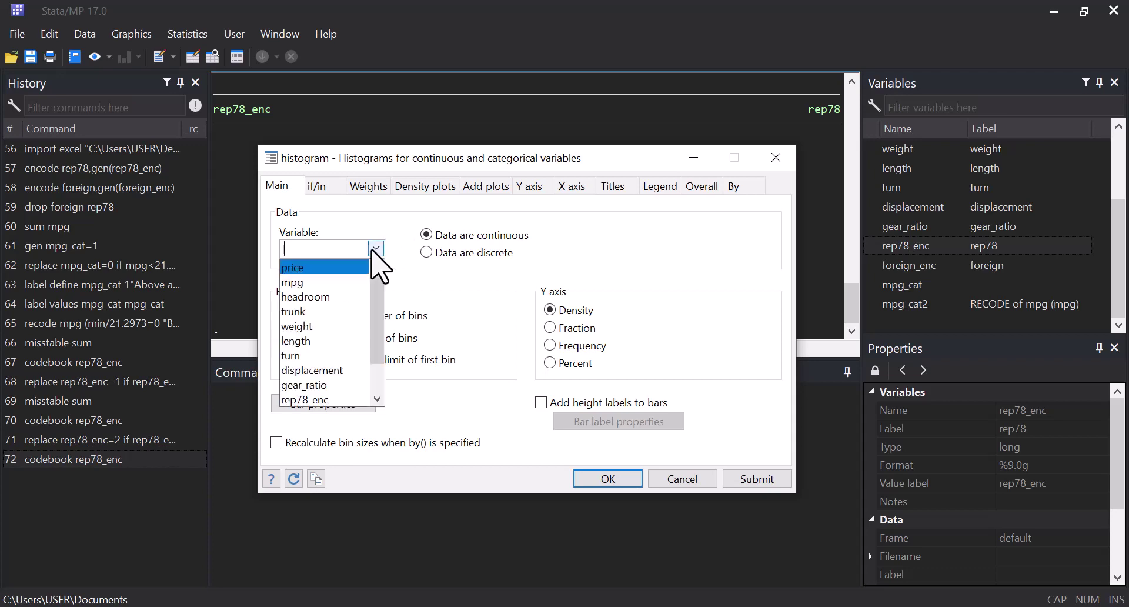
{"action": "left_click", "coordinate": [318, 267]}
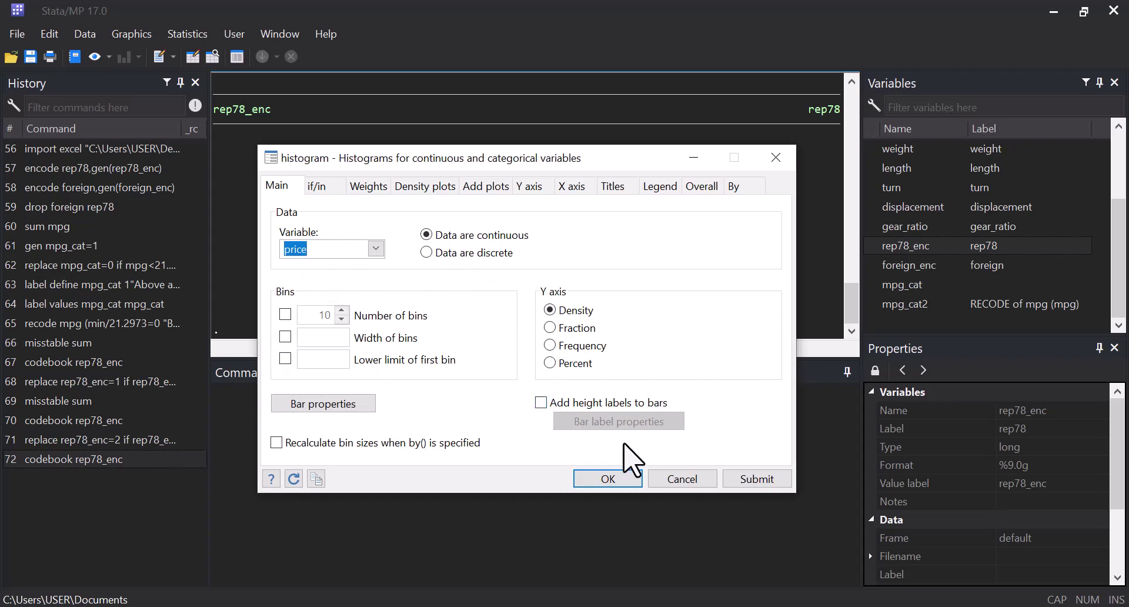
{"action": "left_click", "coordinate": [608, 479]}
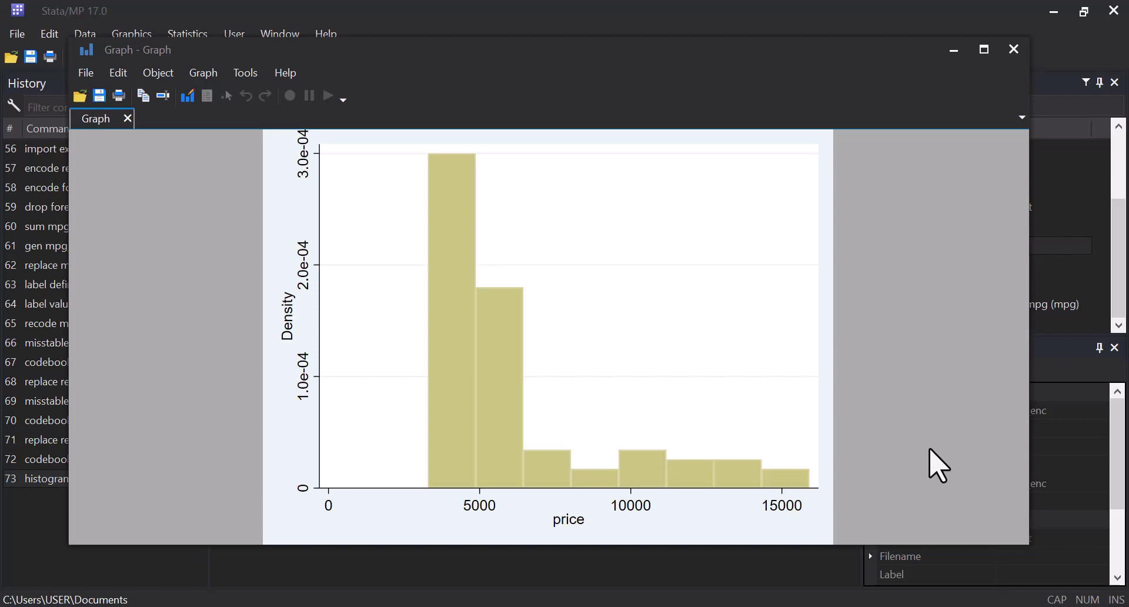
{"action": "left_click", "coordinate": [1015, 49]}
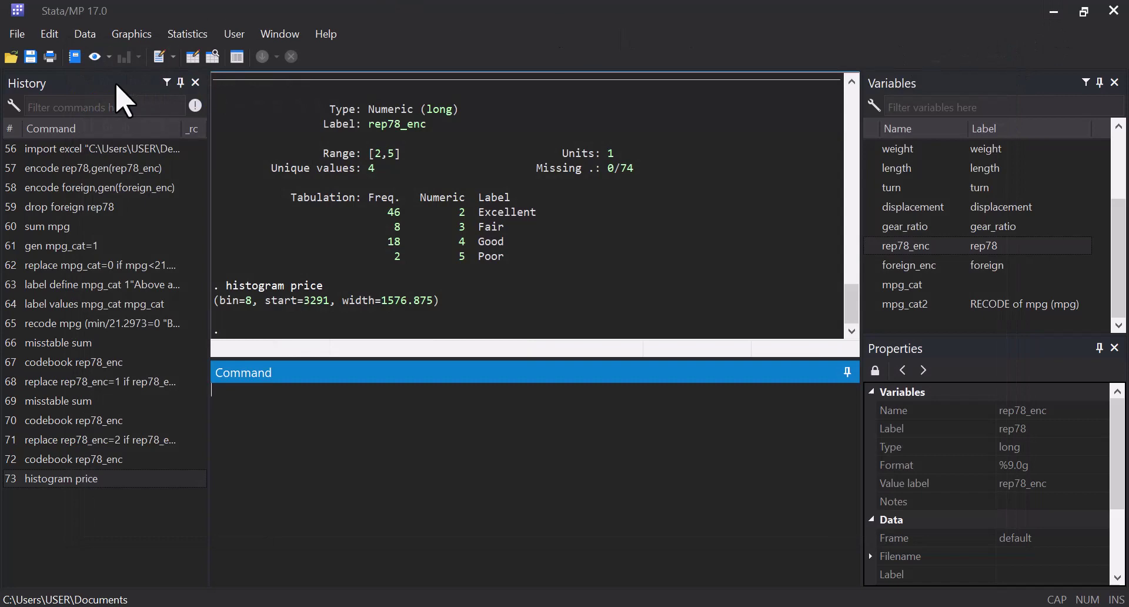
- Draw a vertical box plot of price to inspect its outliers, then return to the main Stata window
{"action": "left_click", "coordinate": [129, 36]}
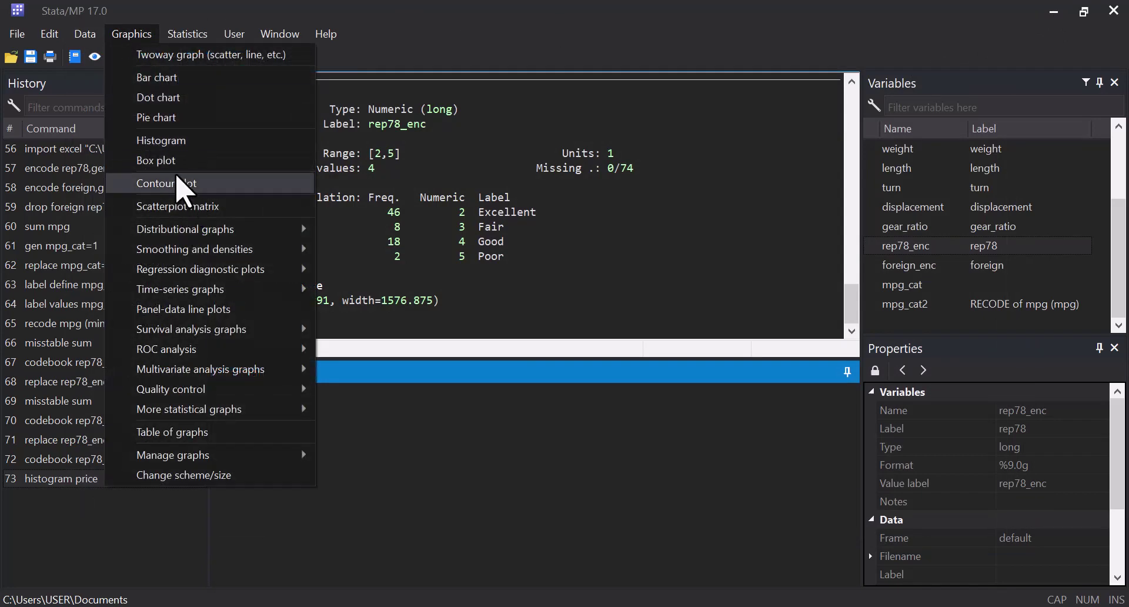
{"action": "left_click", "coordinate": [167, 160]}
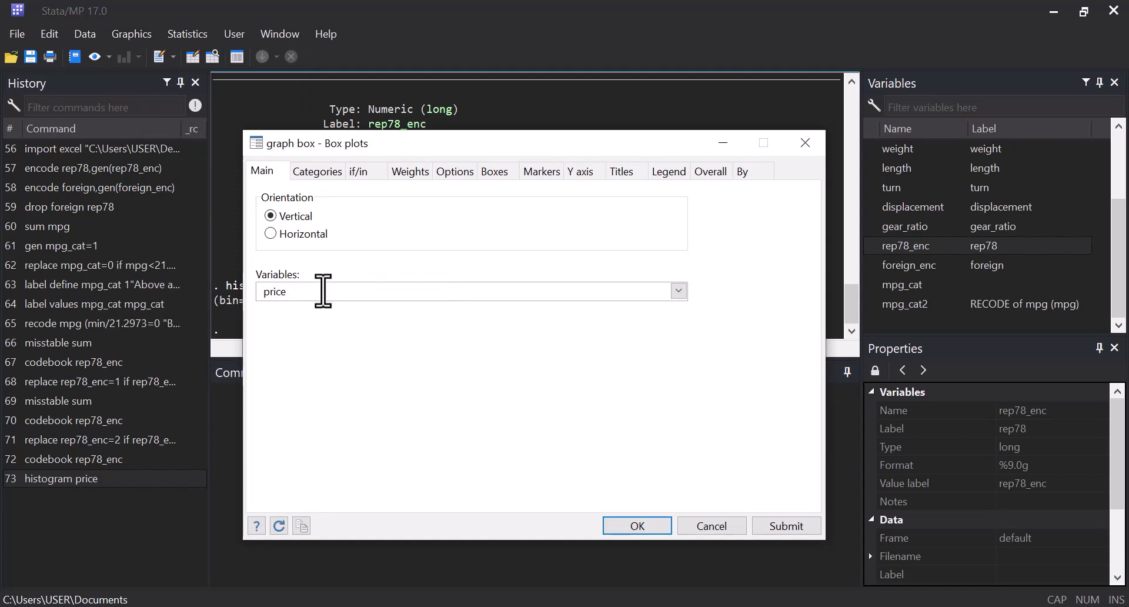
{"action": "left_click", "coordinate": [635, 526]}
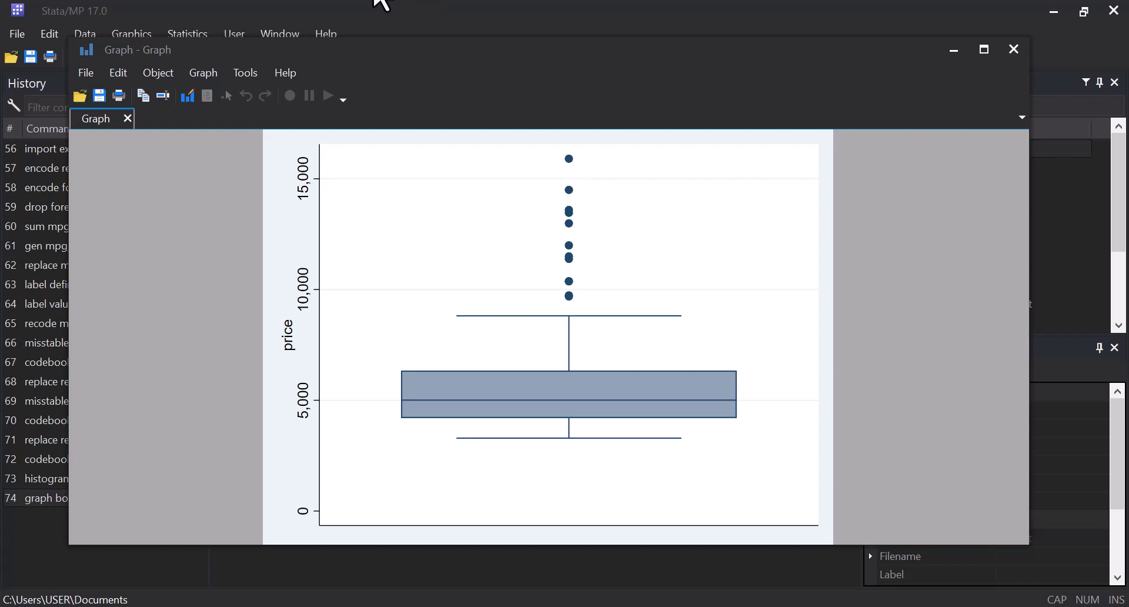
{"action": "left_click", "coordinate": [353, 4]}
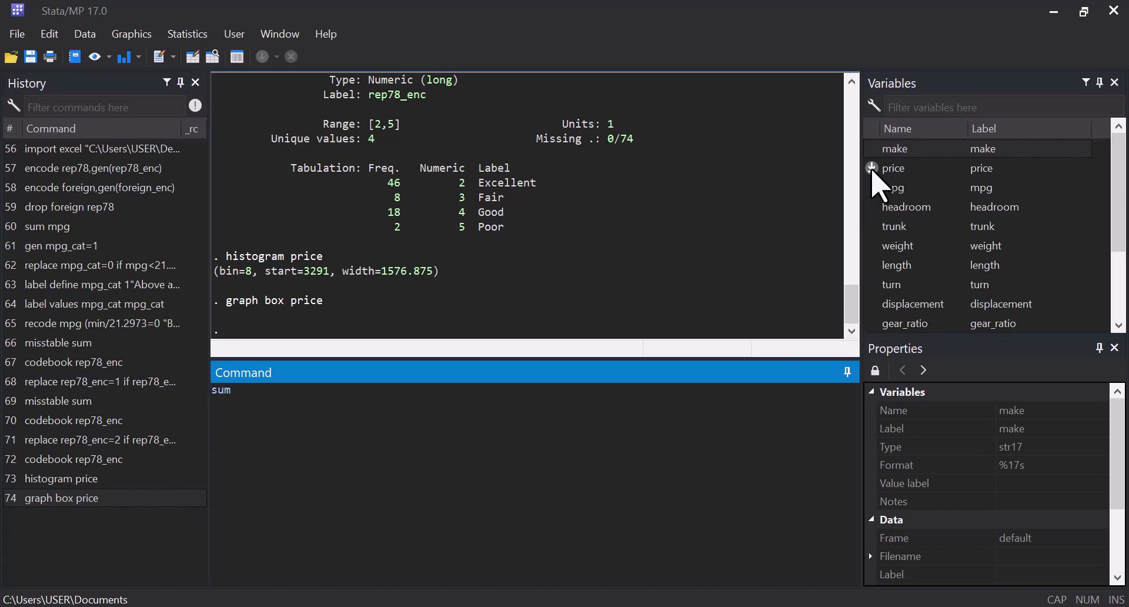
- Run sum price,detail and highlight the 50% percentile of price in the output
{"action": "left_click", "coordinate": [871, 168]}
{"action": "type", "text": ",det"}
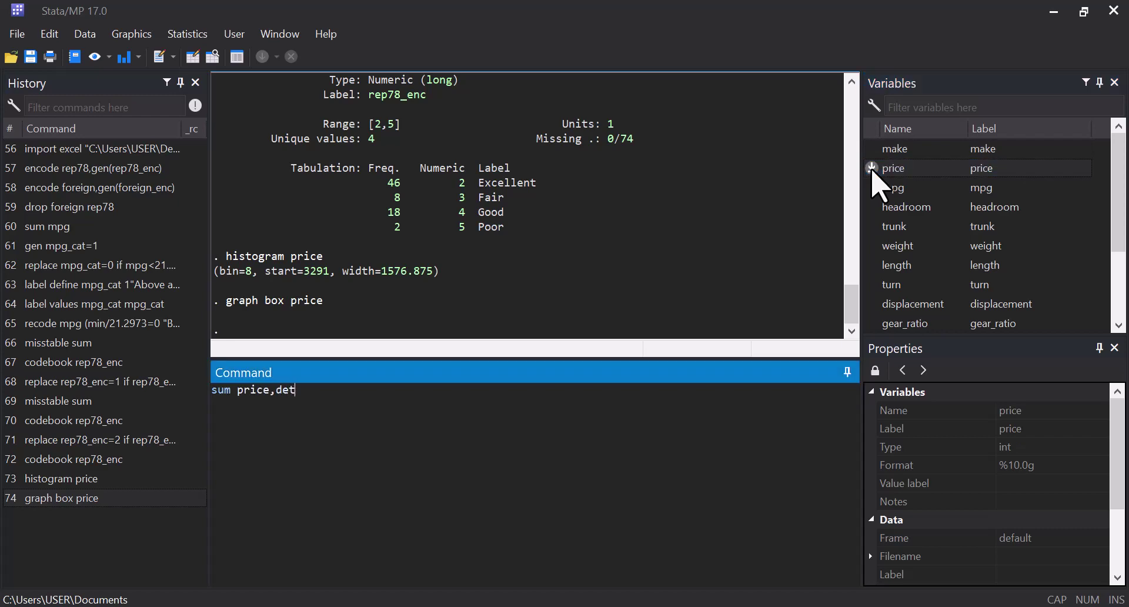
{"action": "type", "text": "ail"}
{"action": "key", "text": "Return"}
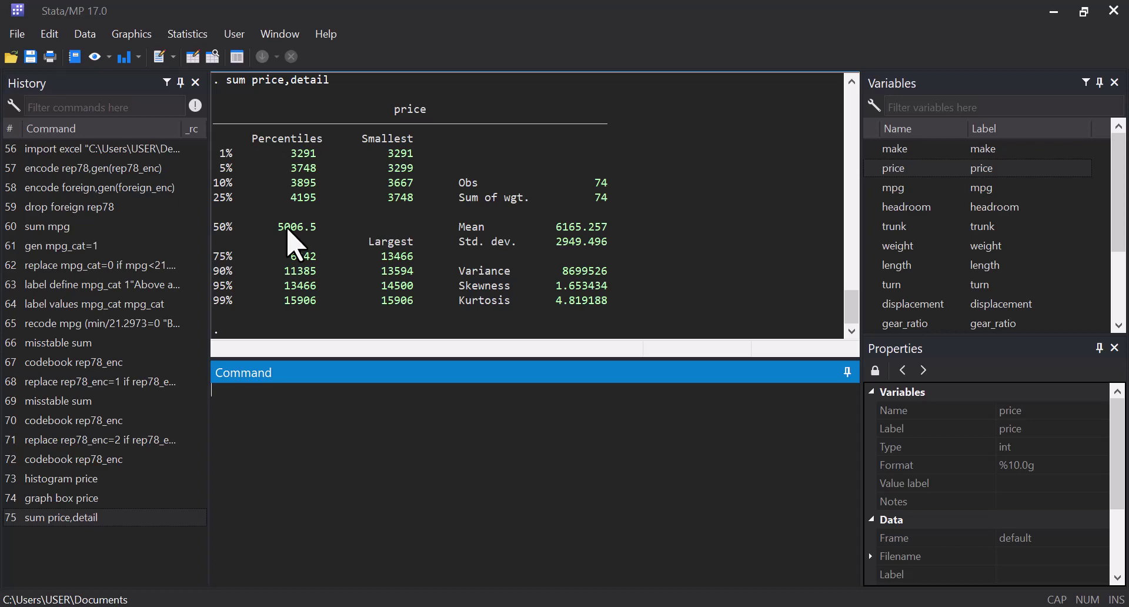
{"action": "mouse_move", "coordinate": [280, 228]}
{"action": "left_mouse_down"}
{"action": "mouse_move", "coordinate": [320, 230]}
{"action": "mouse_move", "coordinate": [278, 223]}
{"action": "left_mouse_up"}
{"action": "left_click", "coordinate": [318, 229]}
{"action": "left_click_drag", "start_coordinate": [277, 223], "coordinate": [317, 225]}
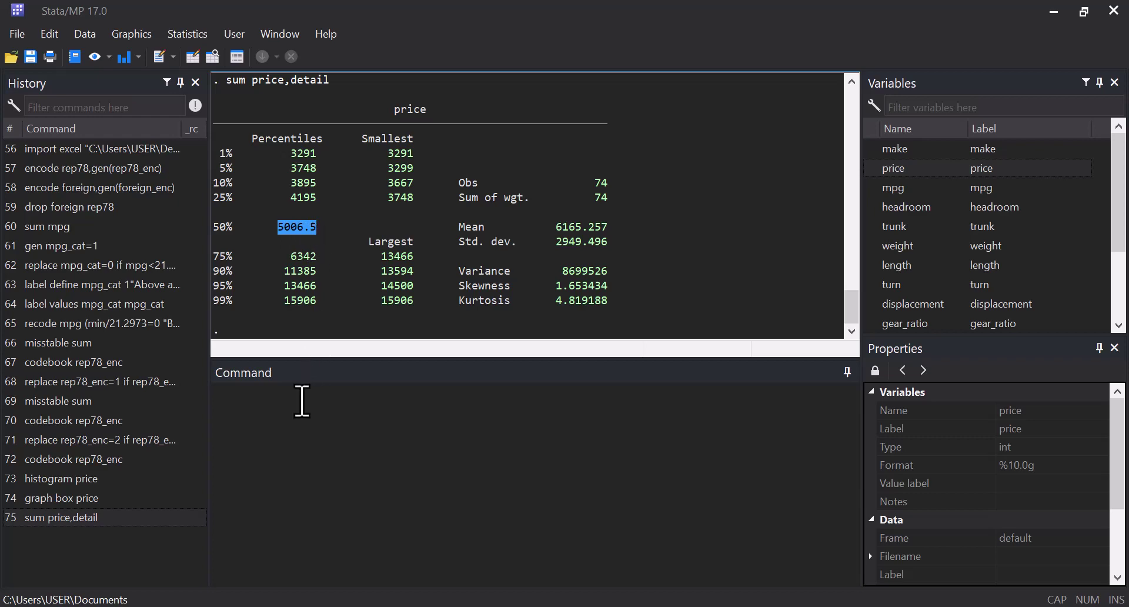
- Replace price with 5006.5 where price is greater than 8000
{"action": "left_click", "coordinate": [298, 436]}
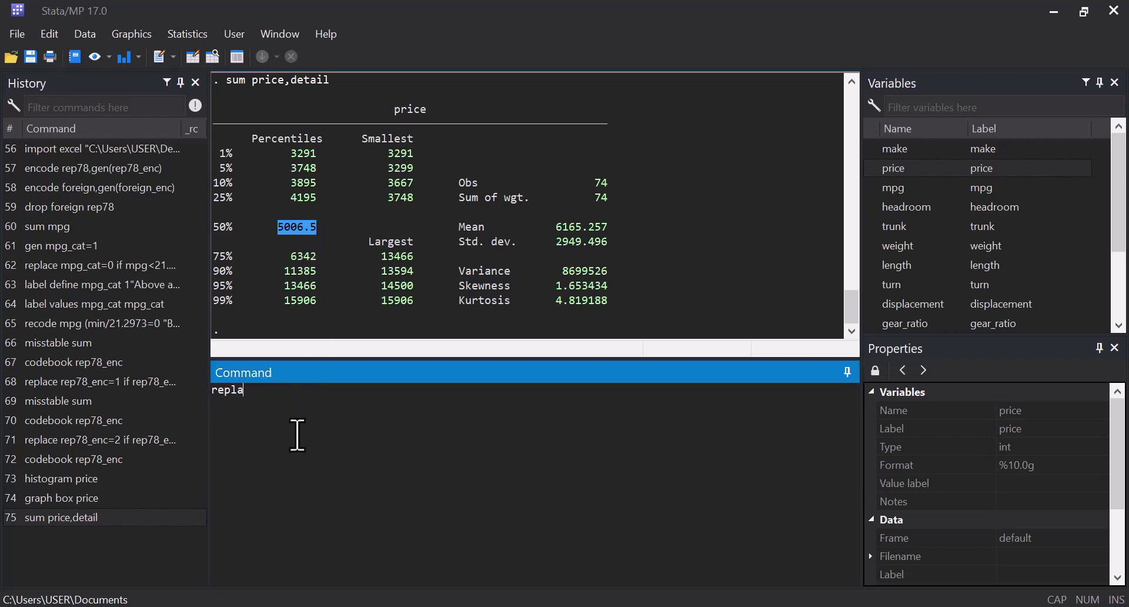
{"action": "left_click", "coordinate": [872, 168]}
{"action": "type", "text": "=5006.5 if"}
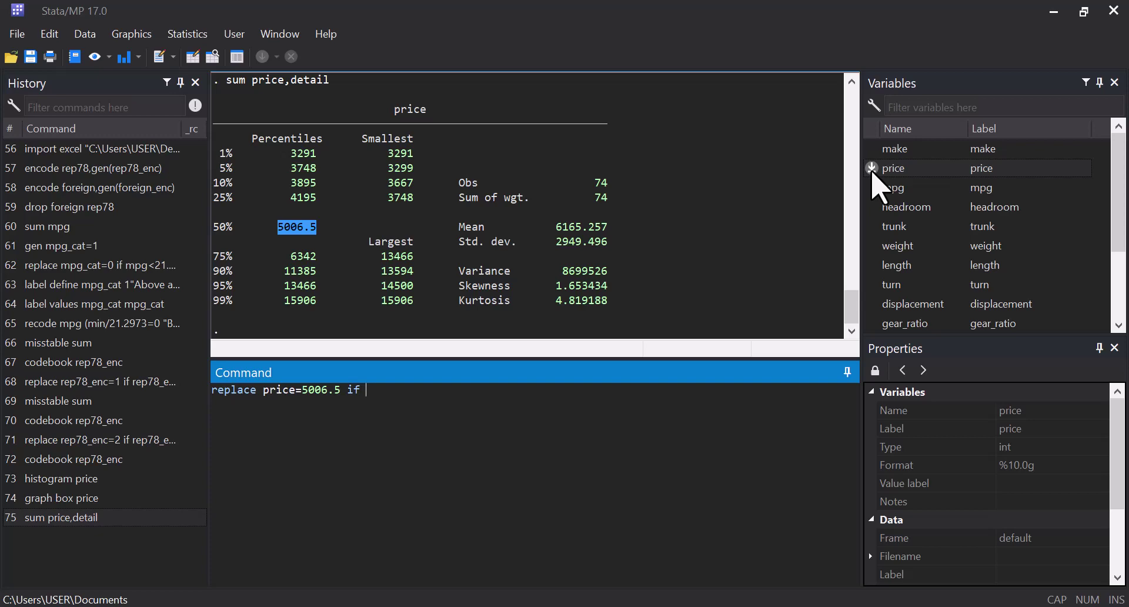
{"action": "left_click", "coordinate": [873, 168]}
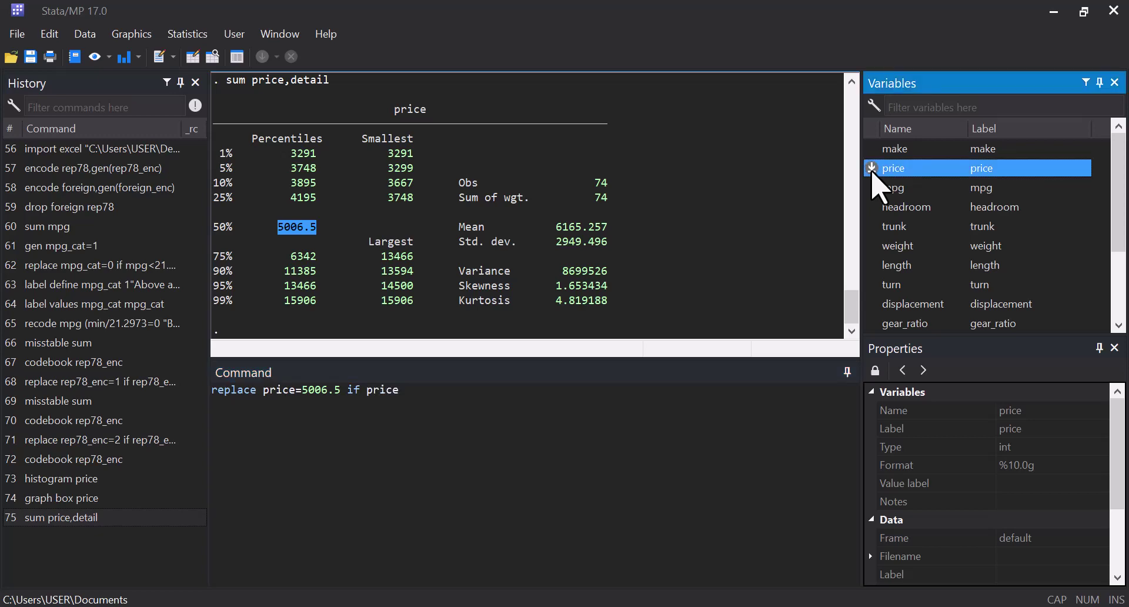
{"action": "type", "text": ">"}
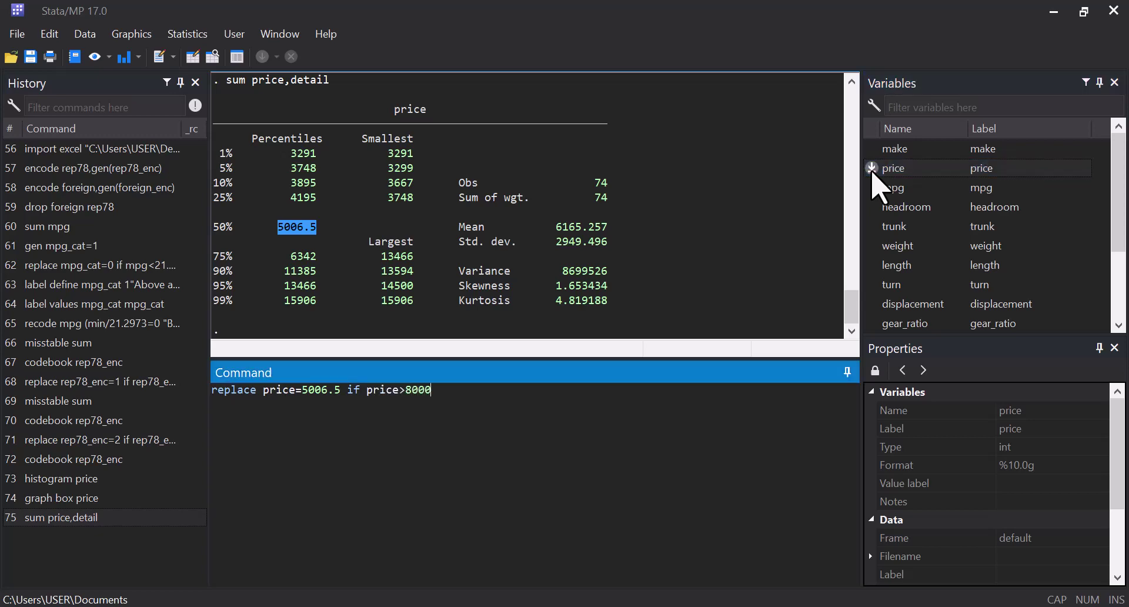
{"action": "type", "text": "8000"}
{"action": "key", "text": "Return"}
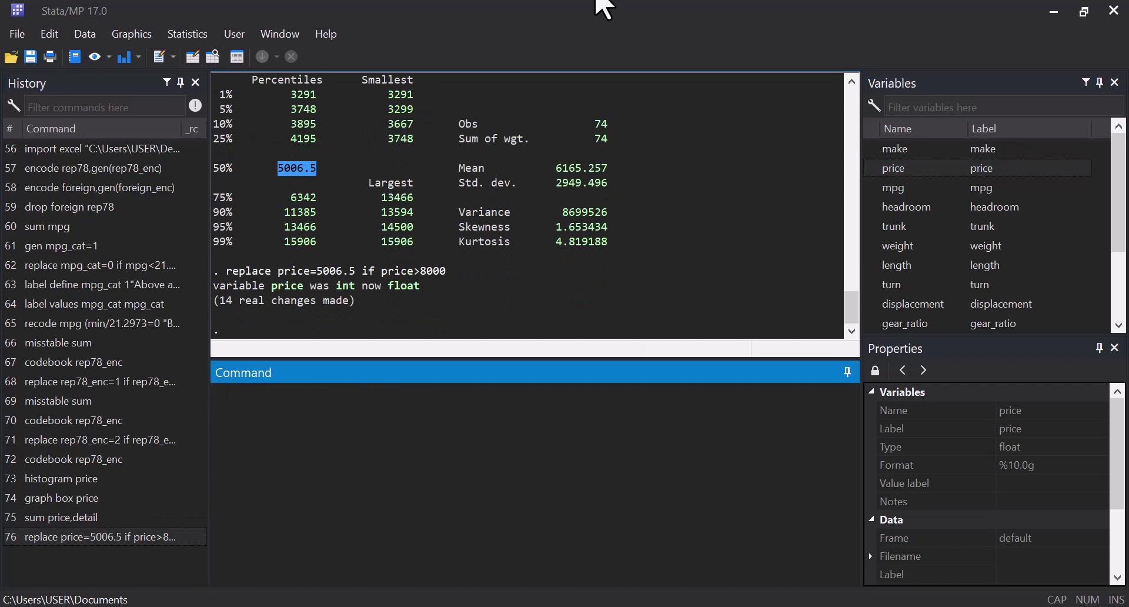
- Close the old graph, redraw the vertical box plot of price with the replaced values, and close it after checking the outliers
{"action": "key", "text": "alt+Tab"}
{"action": "left_click", "coordinate": [1009, 48]}
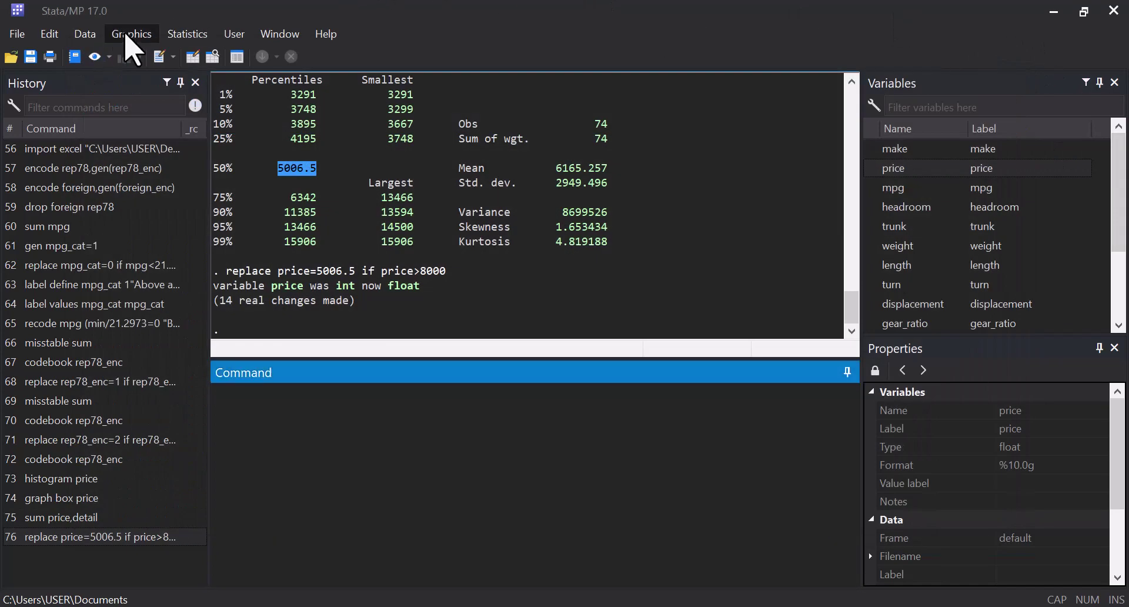
{"action": "left_click", "coordinate": [129, 34]}
{"action": "left_click", "coordinate": [185, 165]}
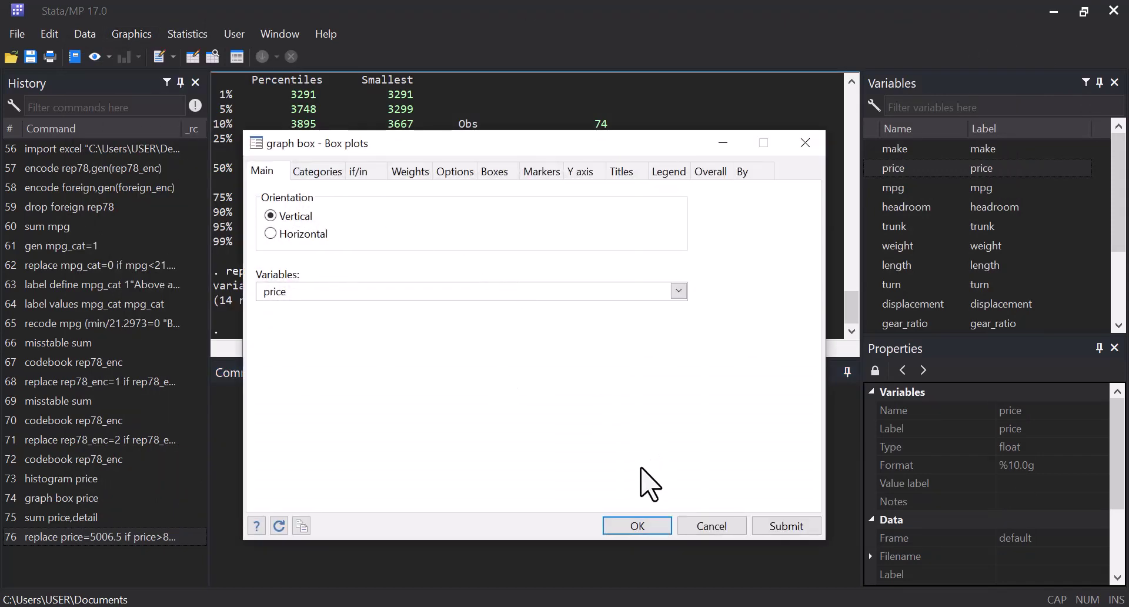
{"action": "left_click", "coordinate": [639, 530]}
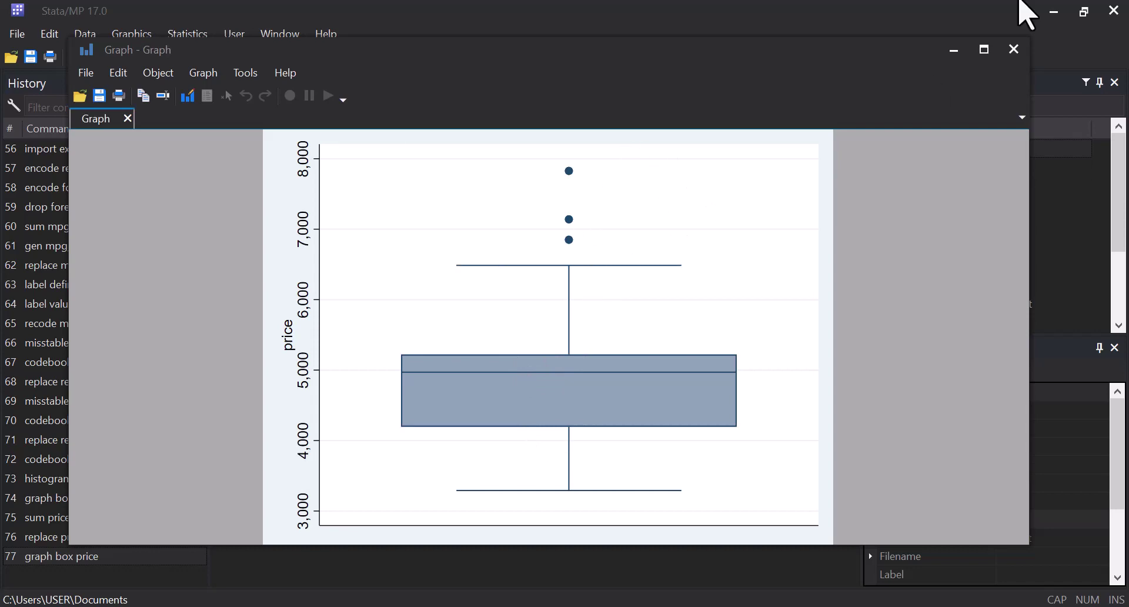
{"action": "left_click", "coordinate": [1014, 49]}
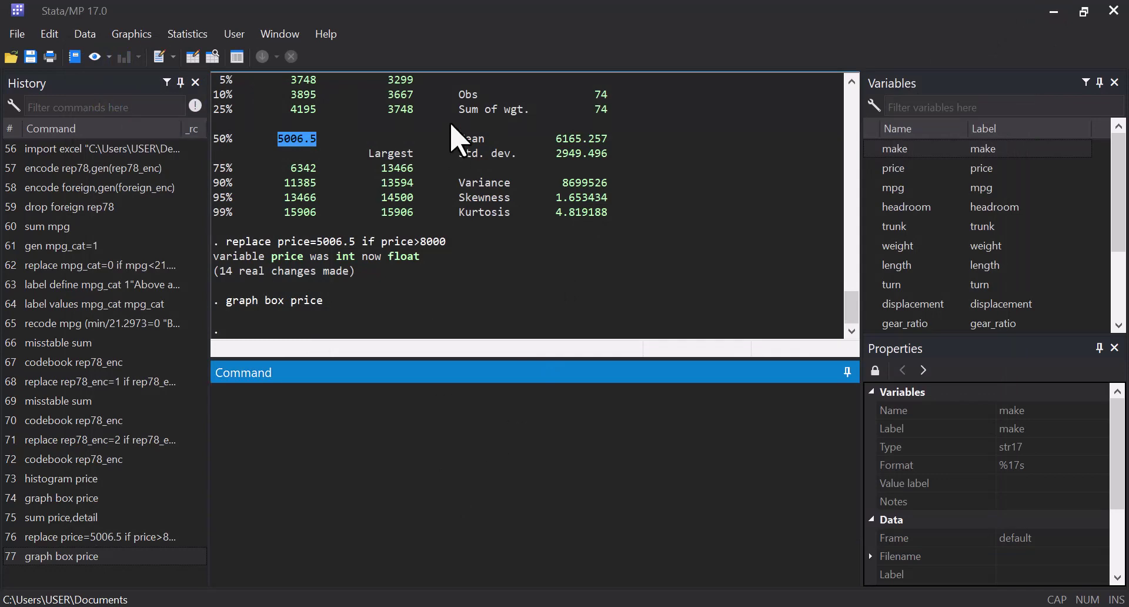
- Redraw the density histogram of price to check its updated distribution, then close the graph
{"action": "left_click", "coordinate": [132, 34]}
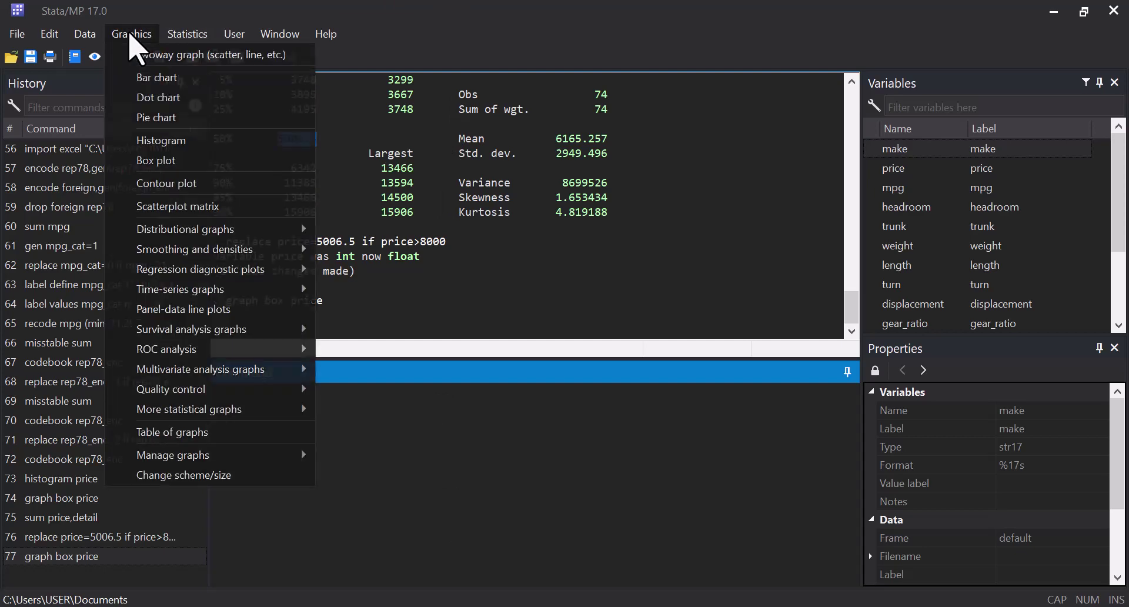
{"action": "left_click", "coordinate": [187, 34]}
{"action": "mouse_move", "coordinate": [133, 36]}
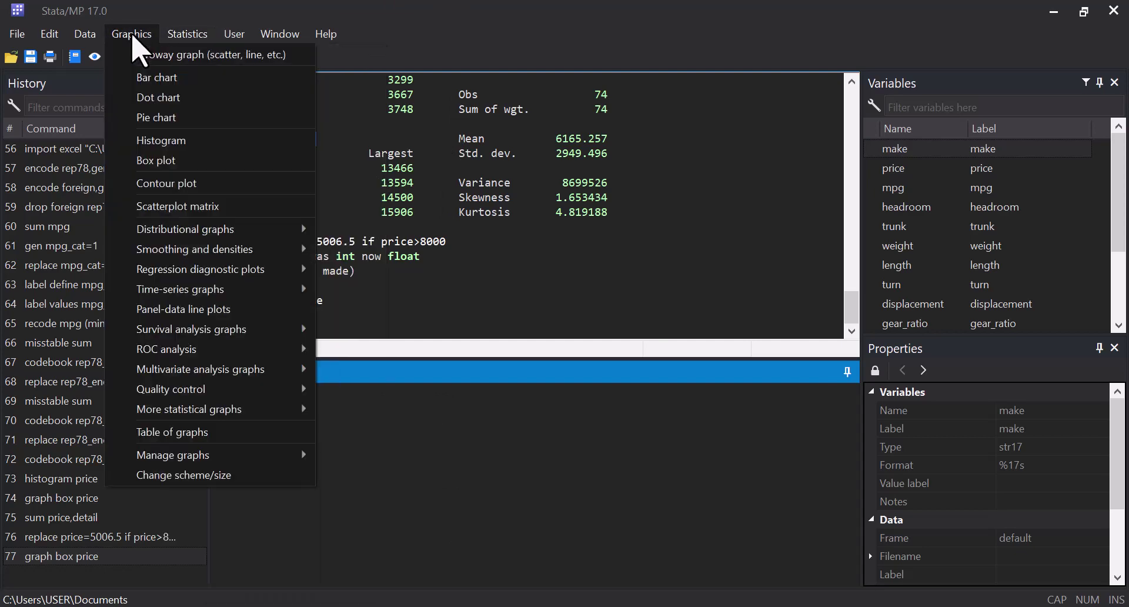
{"action": "left_click", "coordinate": [177, 144]}
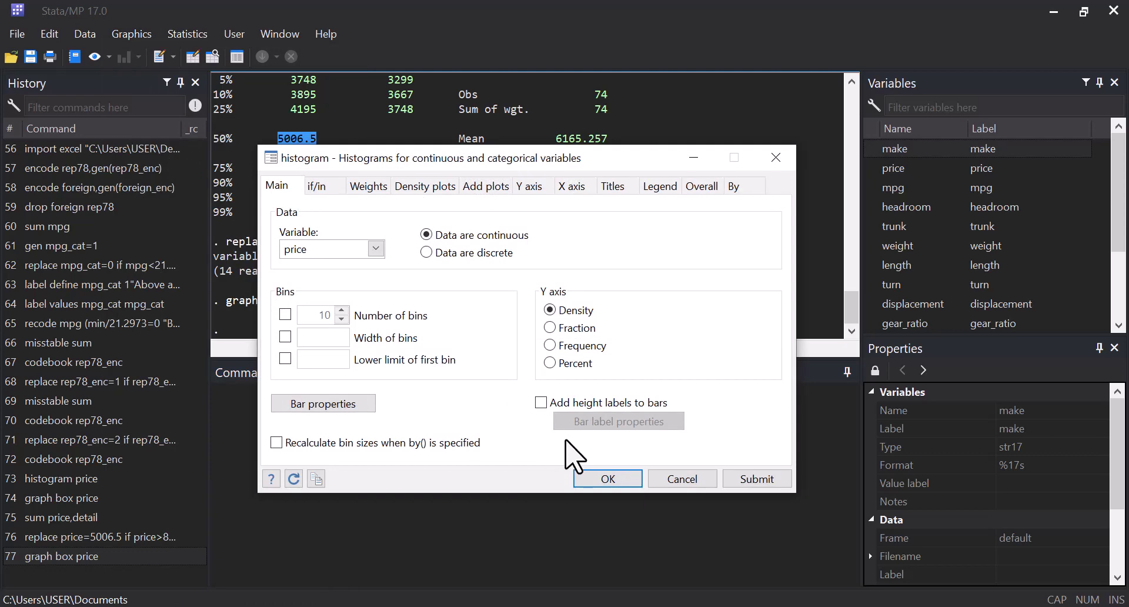
{"action": "left_click", "coordinate": [607, 482]}
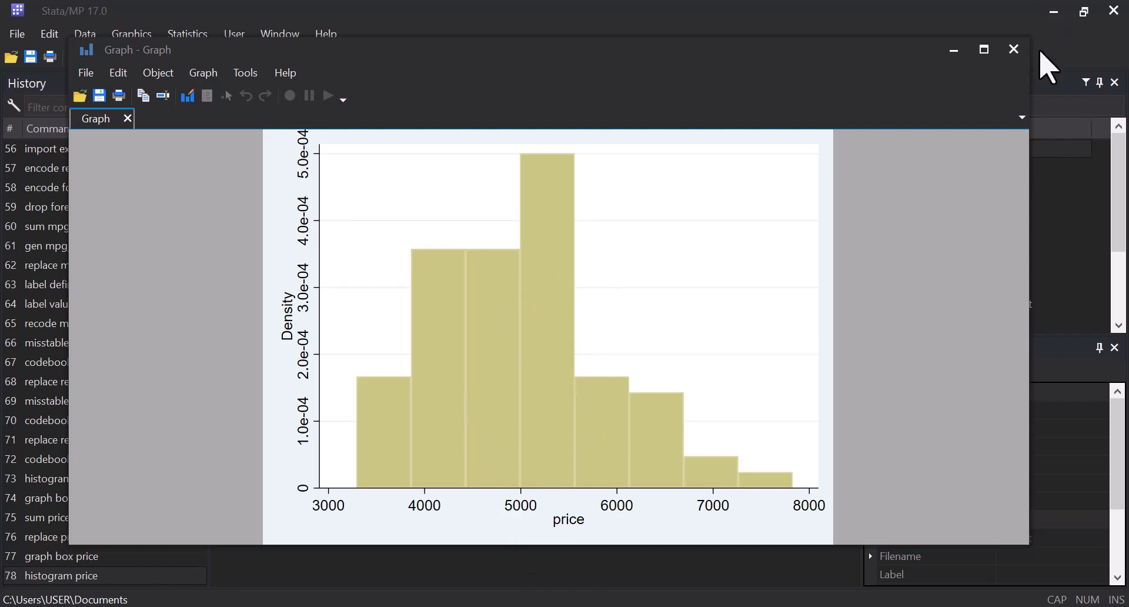
{"action": "left_click", "coordinate": [1020, 51]}
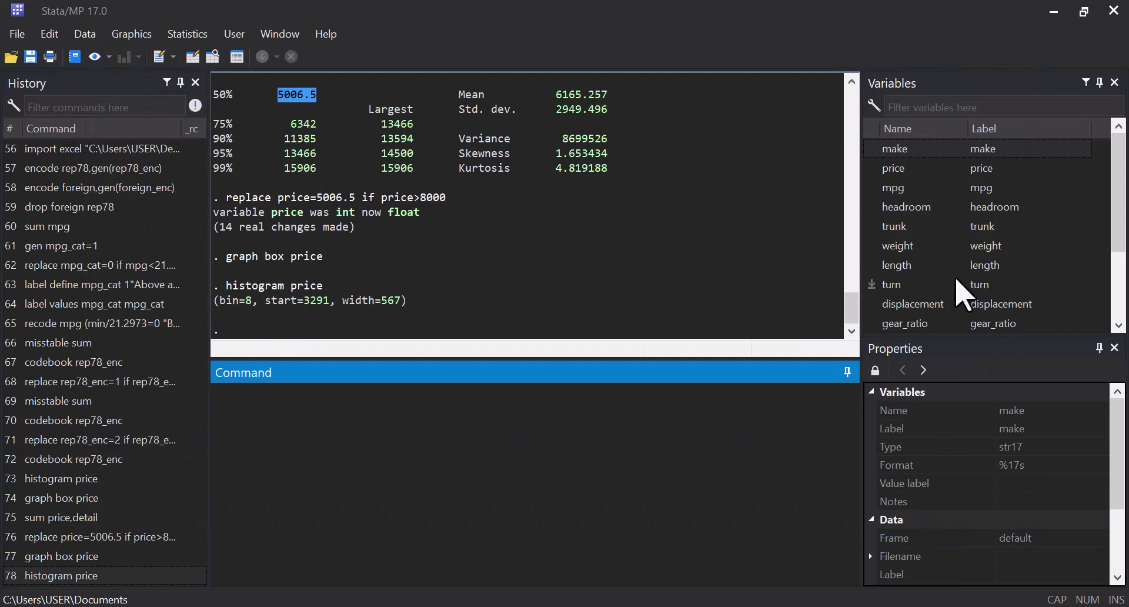
- Label the variable mpg_cat2 as "mpg categorical"
{"action": "scroll", "coordinate": [983, 285], "scroll_direction": "down", "scroll_amount": 2}
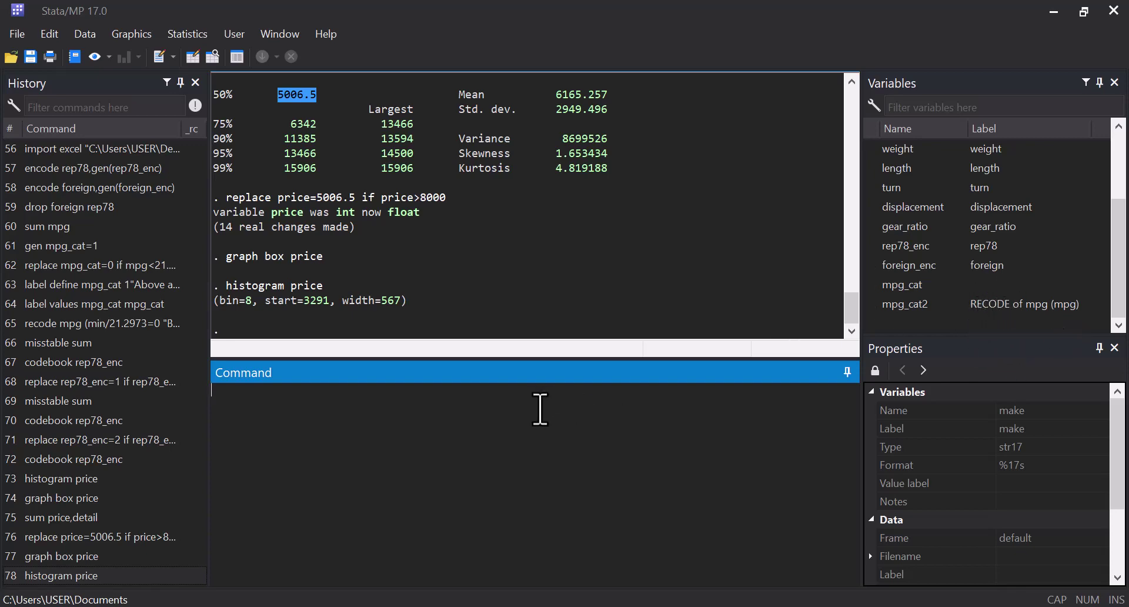
{"action": "left_click", "coordinate": [447, 457]}
{"action": "type", "text": "label variable"}
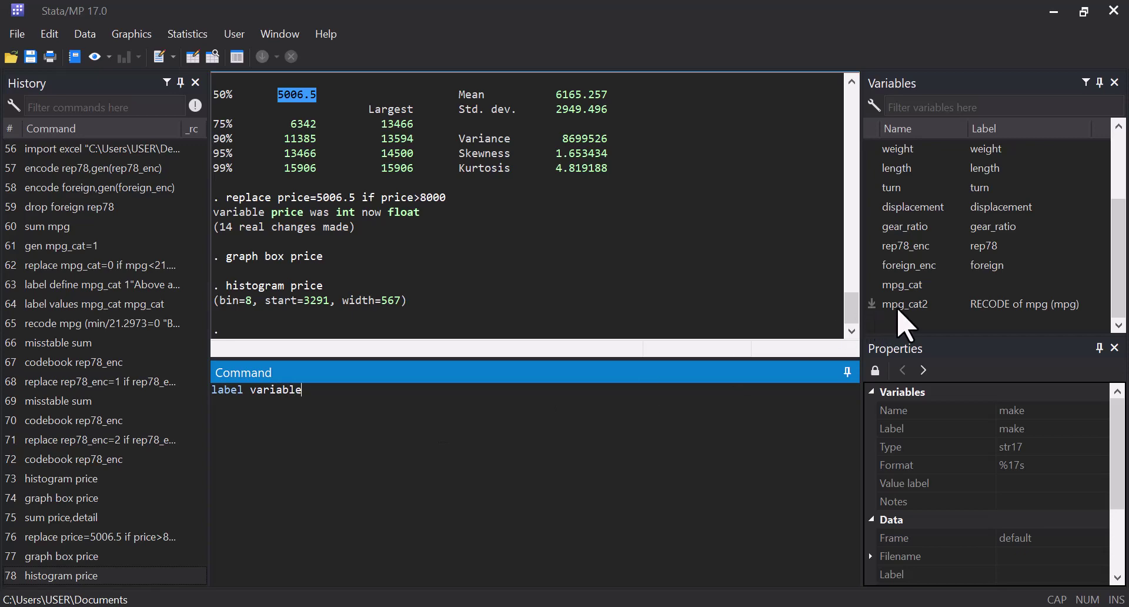
{"action": "double_click", "coordinate": [876, 305]}
{"action": "left_click", "coordinate": [540, 453]}
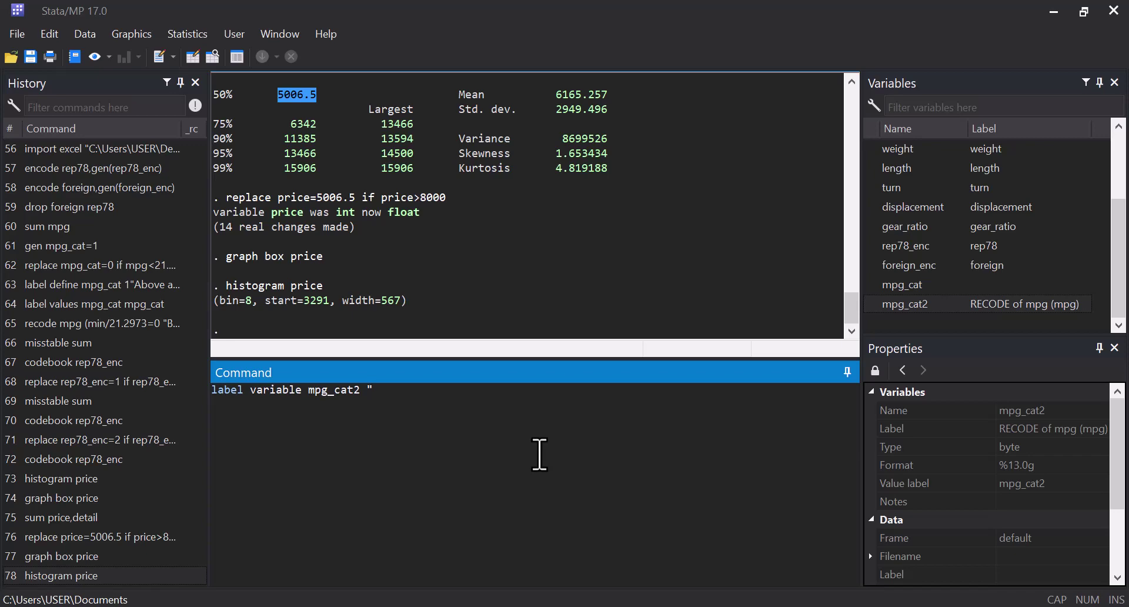
{"action": "type", "text": "\"mpg categorical\""}
{"action": "key", "text": "Return"}
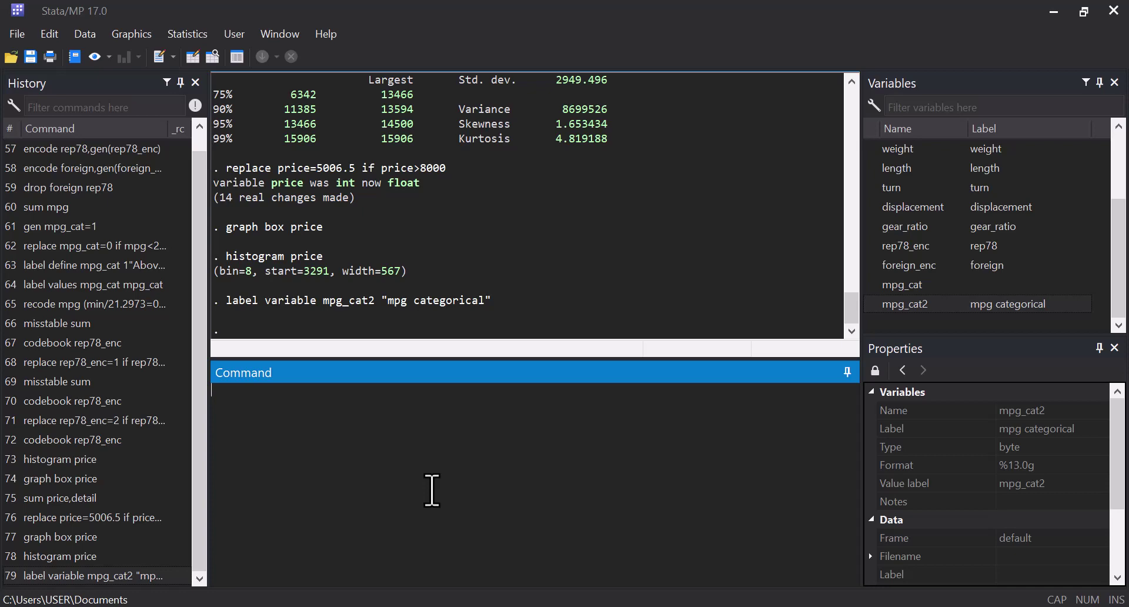
- Open the dataset for editing, review the price, rep78_enc and foreign_enc columns, and return to the main Stata window
{"action": "left_click", "coordinate": [193, 58]}
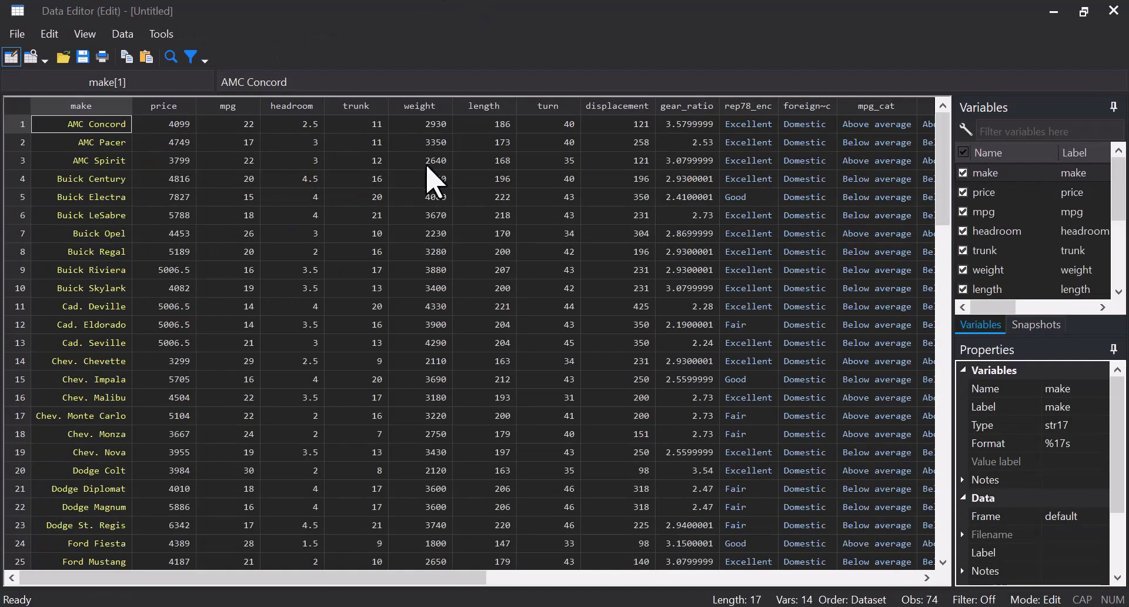
{"action": "left_click", "coordinate": [175, 104]}
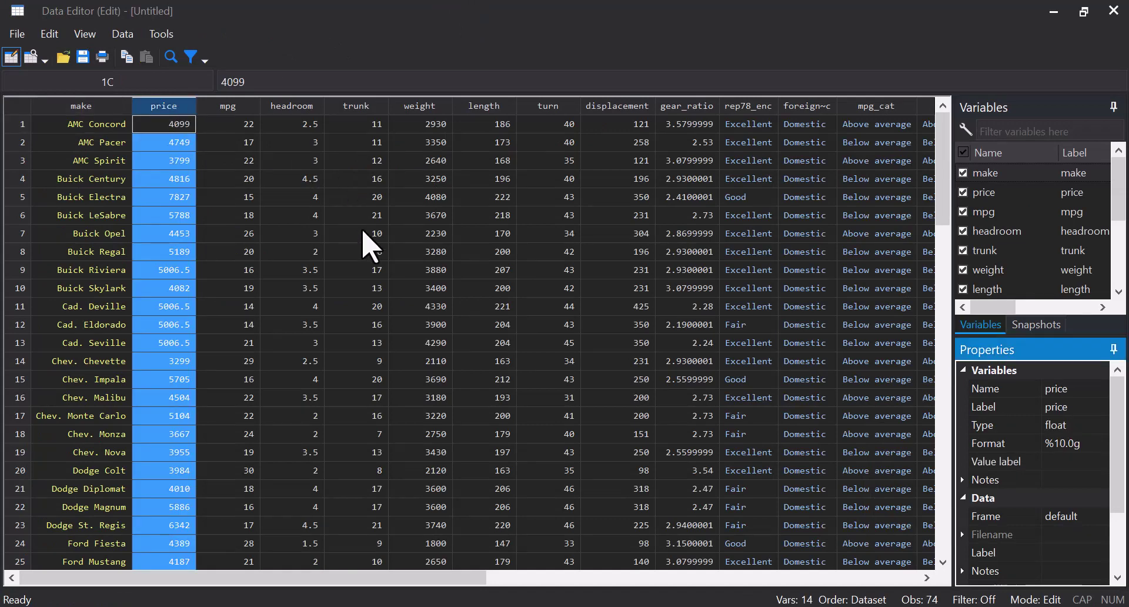
{"action": "left_click", "coordinate": [755, 107]}
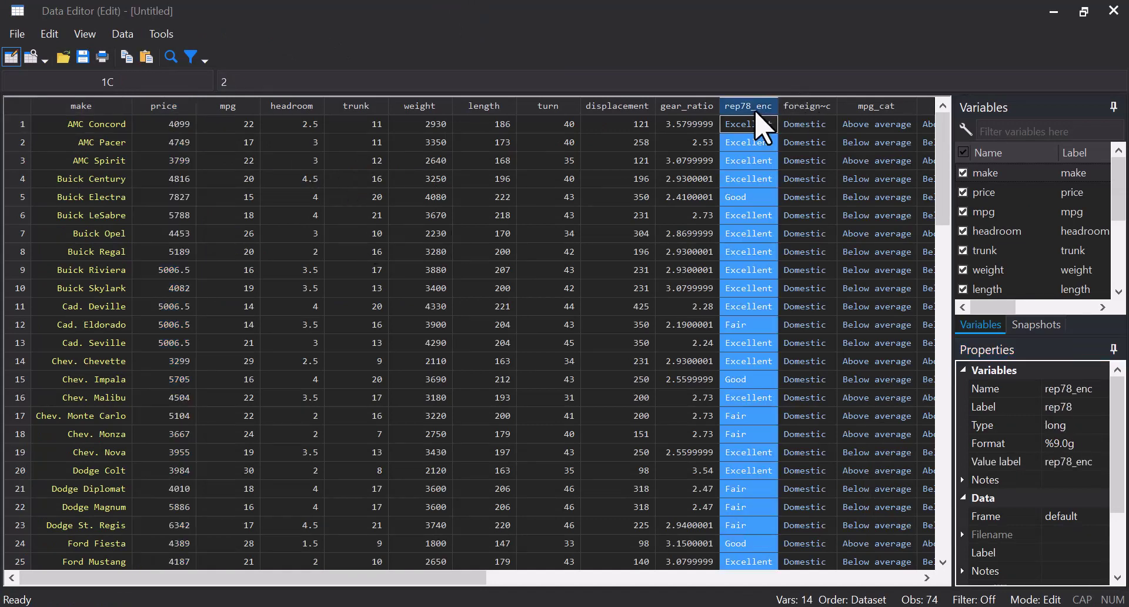
{"action": "left_click", "coordinate": [802, 108]}
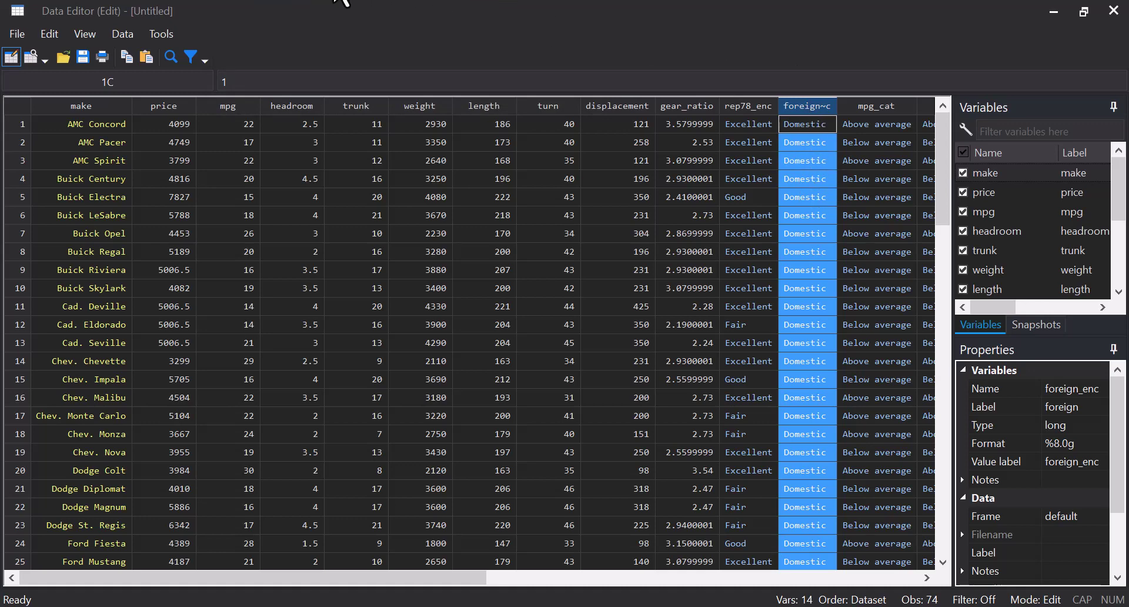
{"action": "key", "text": "alt+Tab"}
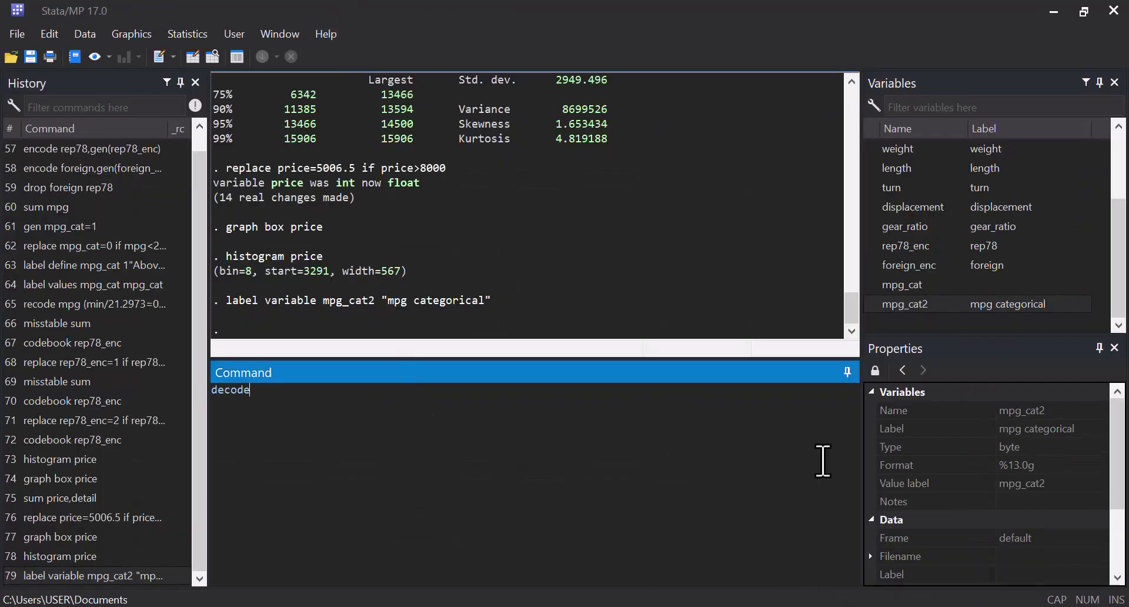
- Decode foreign_enc into a new string variable named foreign
{"action": "double_click", "coordinate": [873, 265]}
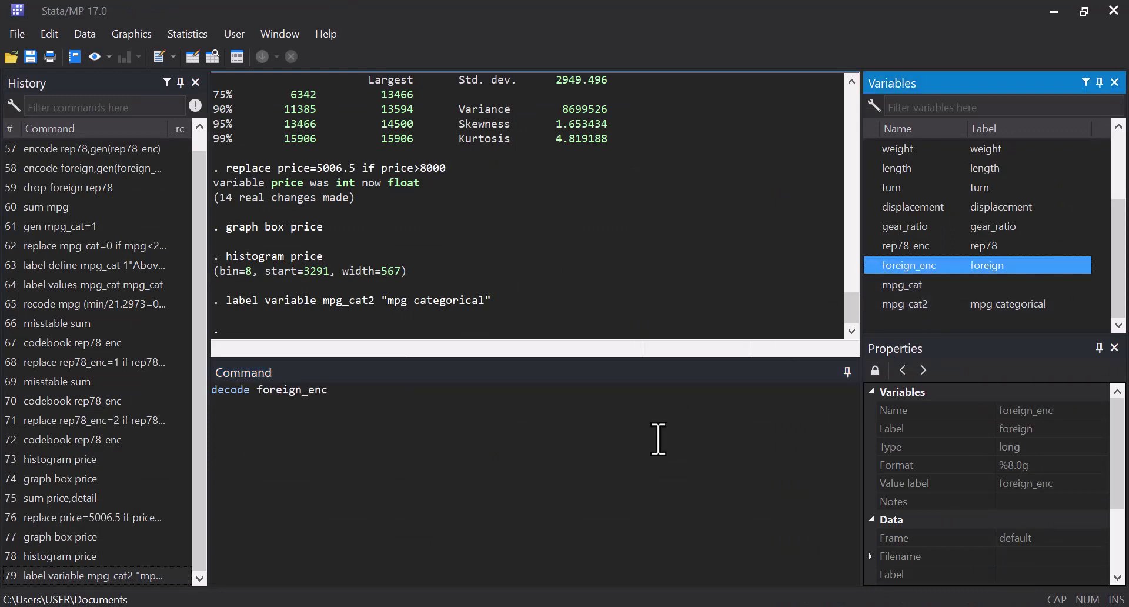
{"action": "left_click", "coordinate": [544, 479]}
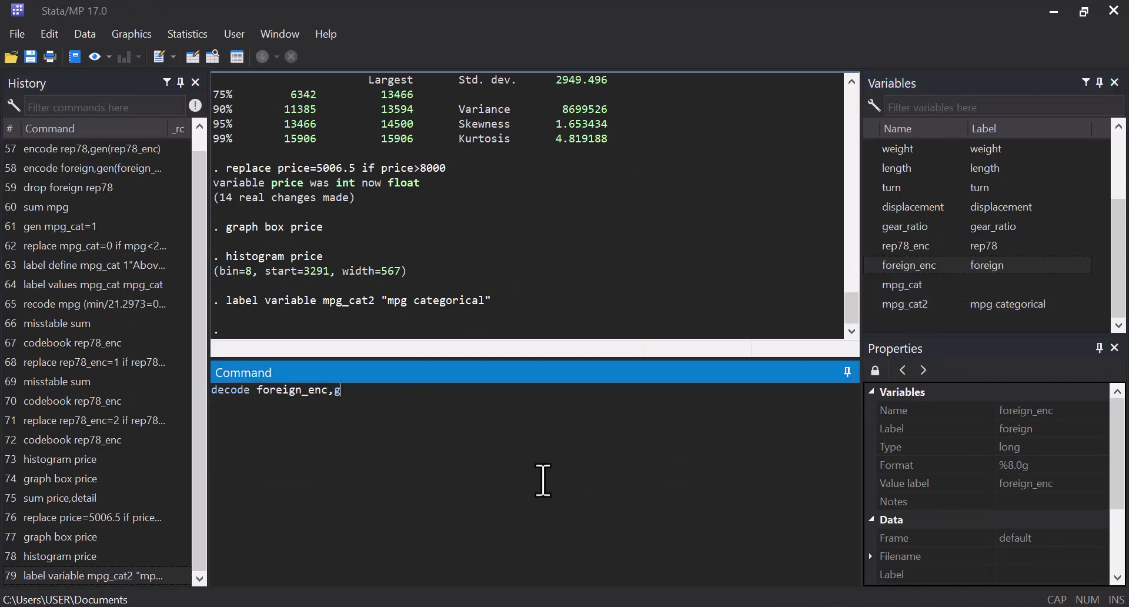
{"action": "type", "text": ",gen(foreign"}
{"action": "key", "text": "Return"}
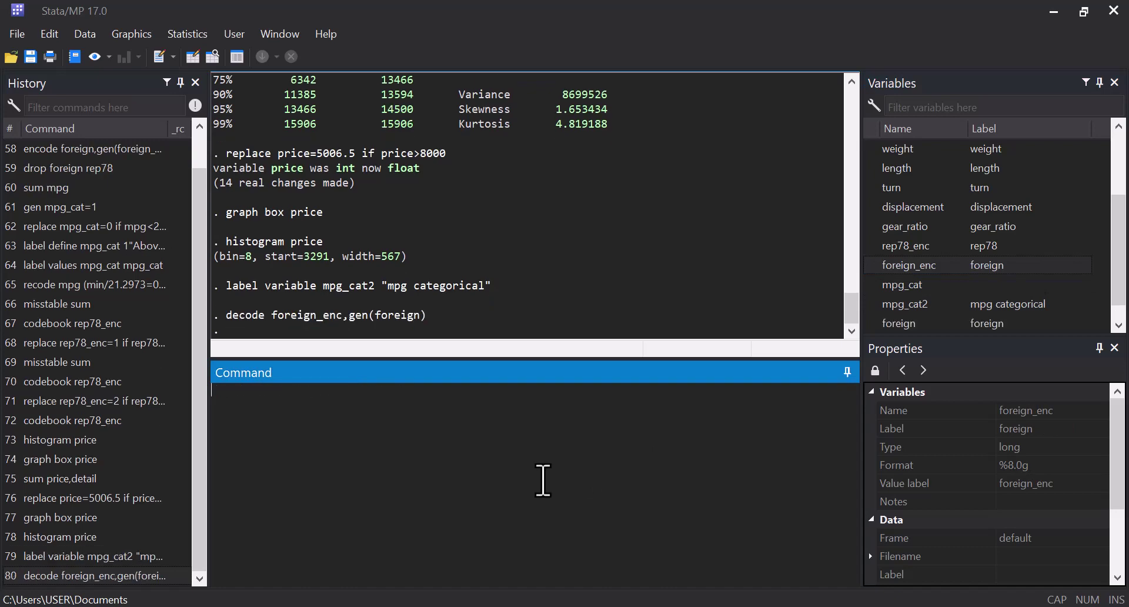
- Check the decoded foreign column against foreign_enc in the data editor, and return to the main window
{"action": "key", "text": "ctrl+8"}
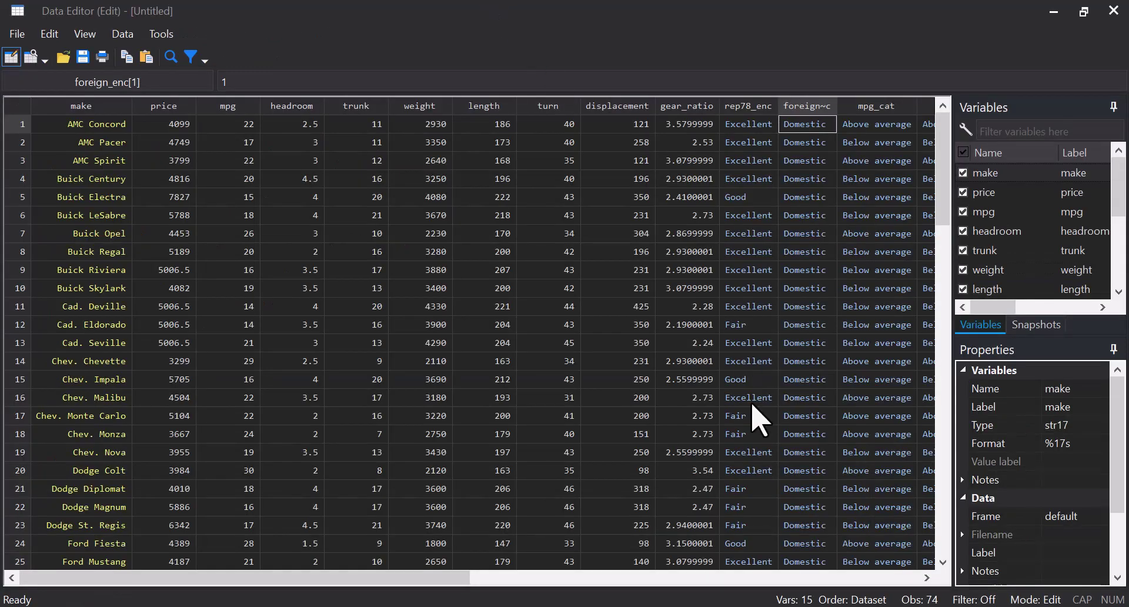
{"action": "scroll", "coordinate": [759, 415], "scroll_direction": "right", "scroll_amount": 3}
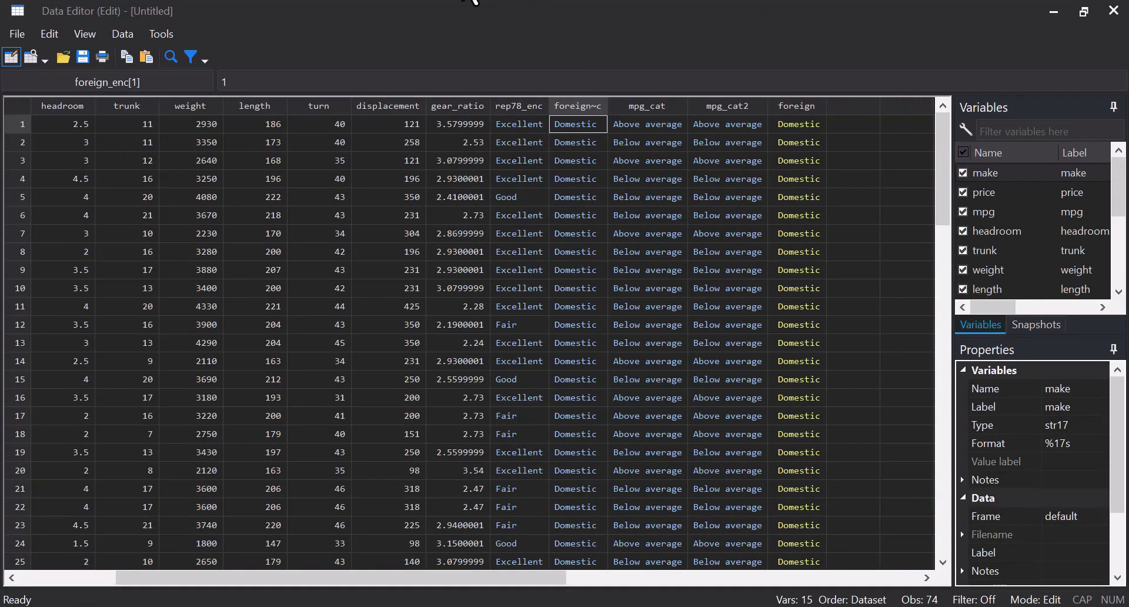
{"action": "key", "text": "alt+Tab"}
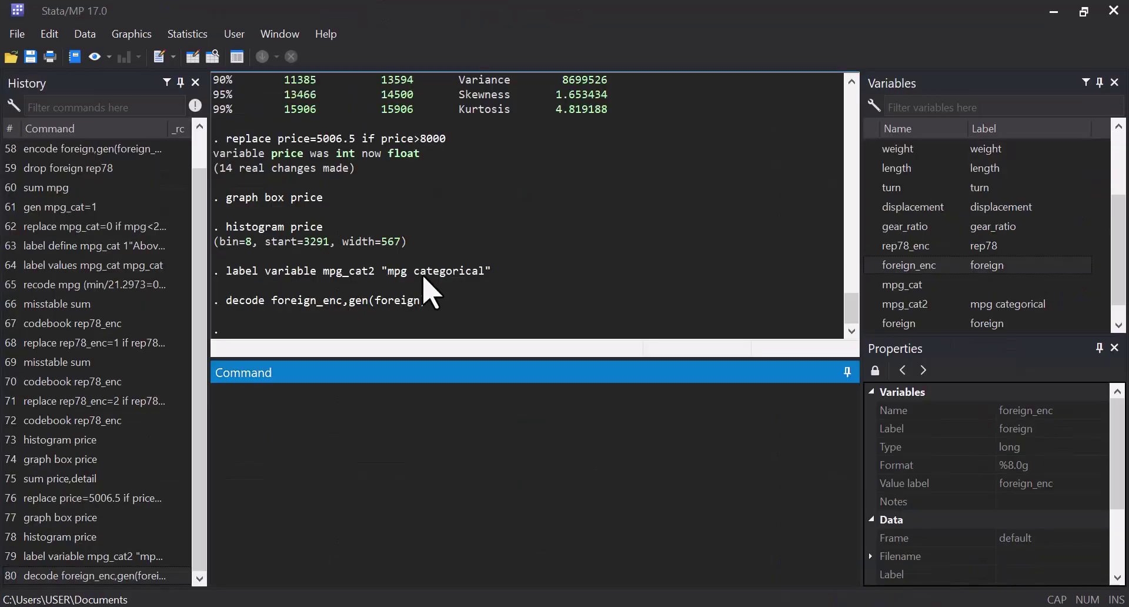